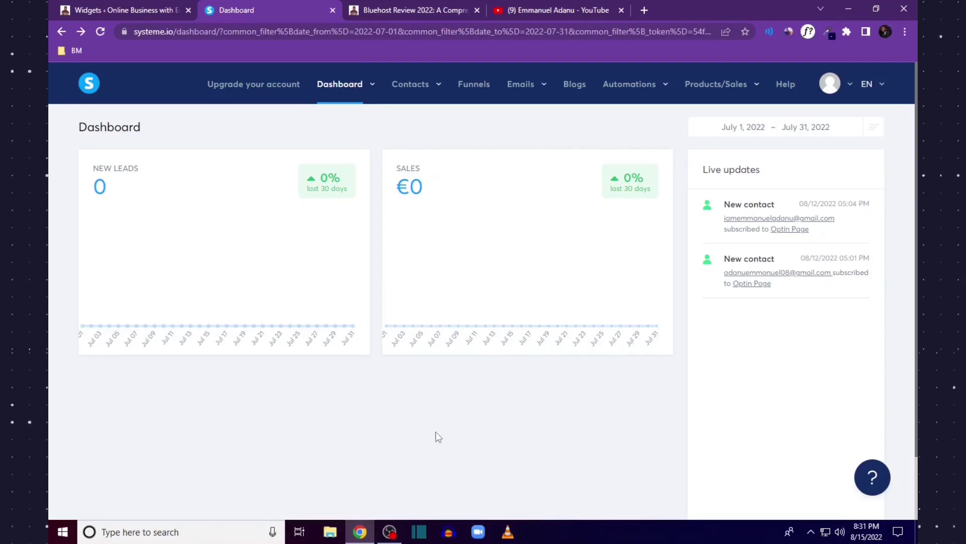
Create a new funnel named 'Popup Form' with the Build an audience goal, priced in U.S. Dollars.
{"action": "left_click", "coordinate": [473, 88]}
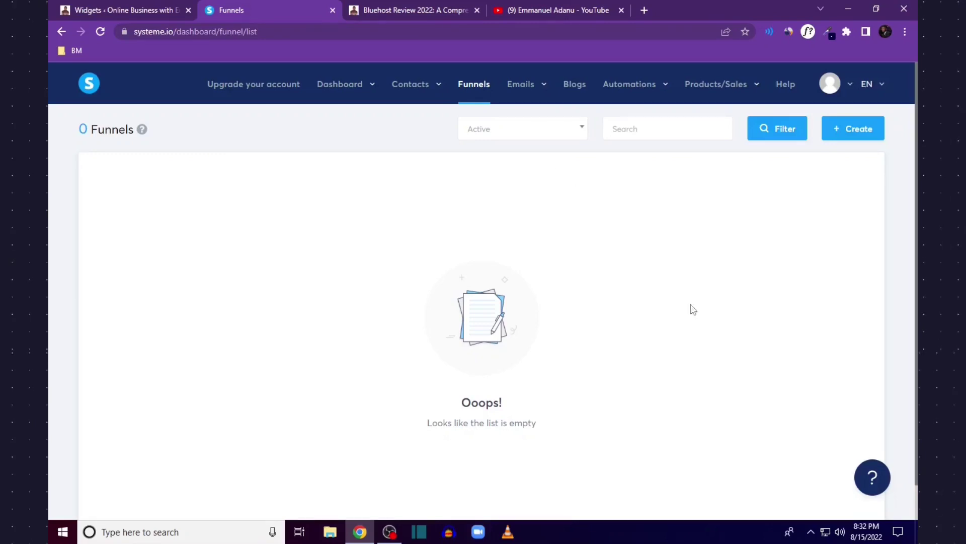
{"action": "left_click", "coordinate": [867, 129]}
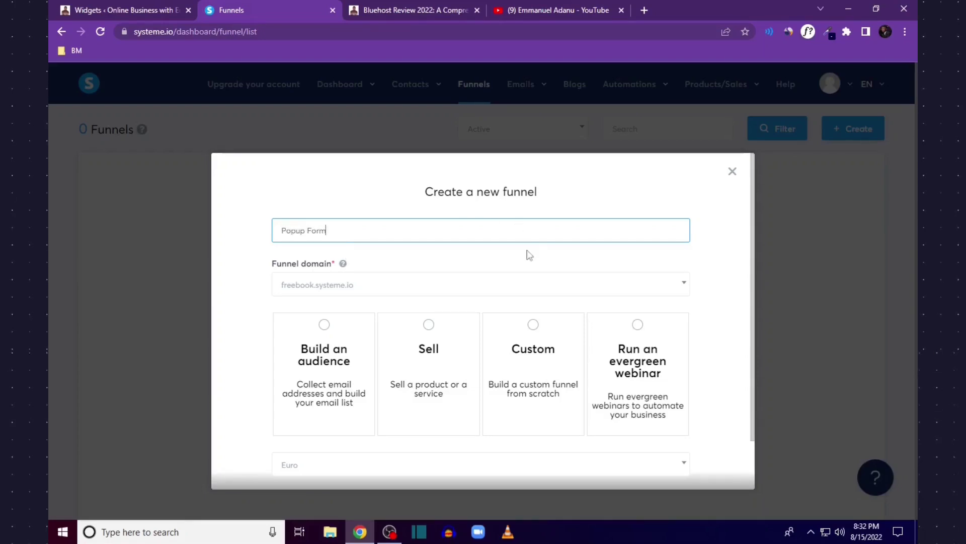
{"action": "scroll", "coordinate": [484, 290], "scroll_direction": "down", "scroll_amount": 1}
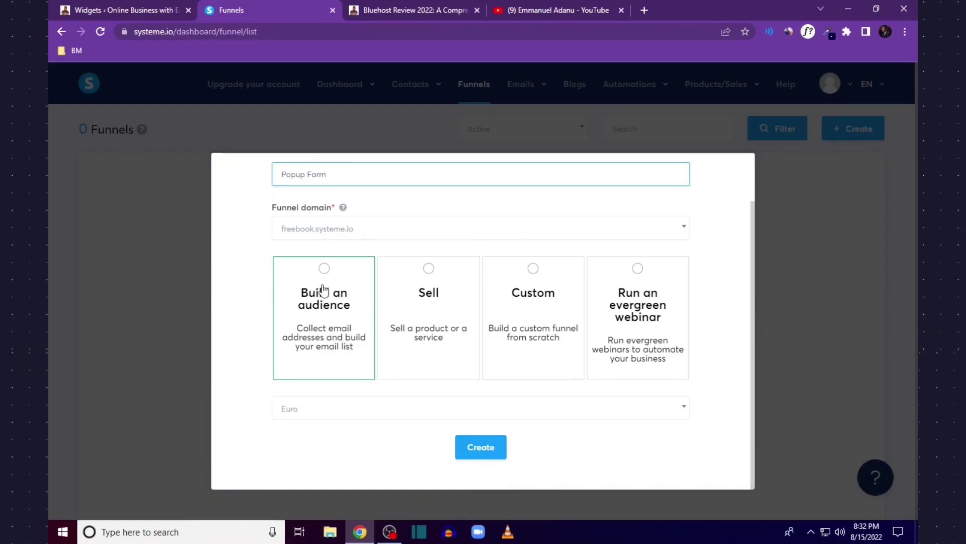
{"action": "left_click", "coordinate": [323, 289]}
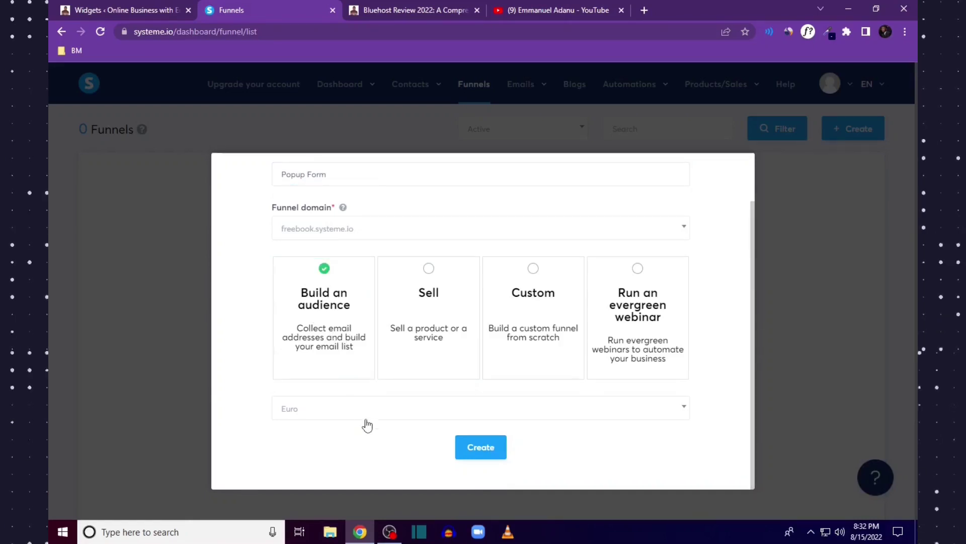
{"action": "left_click", "coordinate": [334, 409]}
{"action": "left_click", "coordinate": [320, 287]}
{"action": "left_click", "coordinate": [481, 449]}
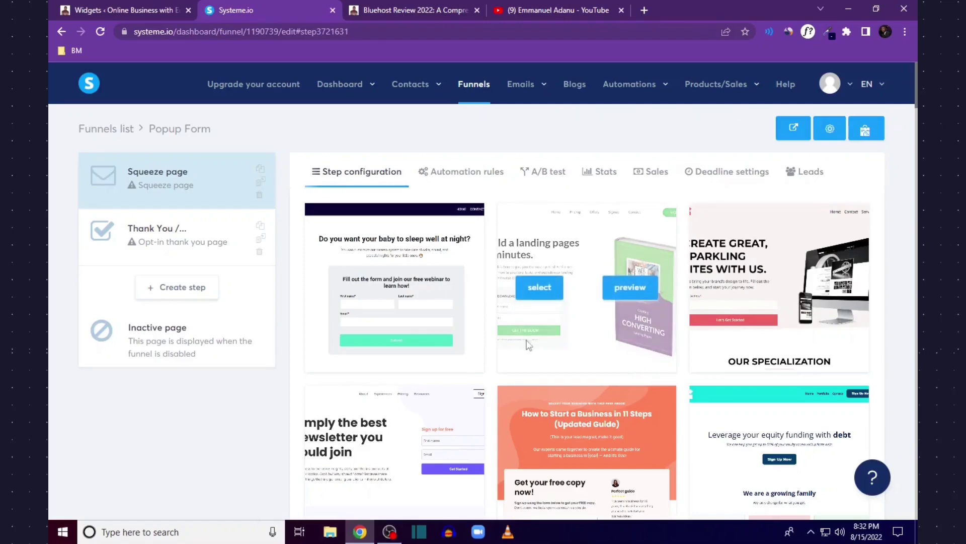
{"action": "mouse_move", "coordinate": [394, 287]}
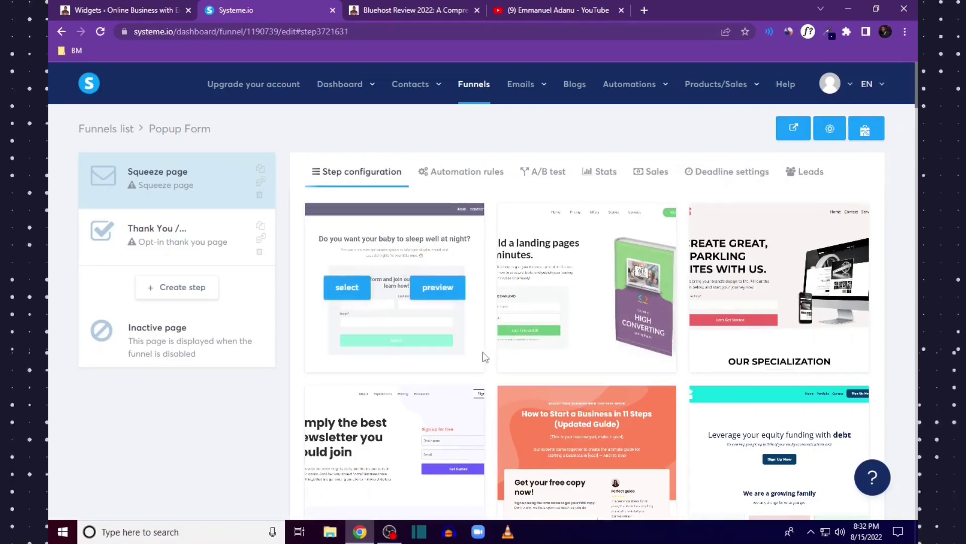
Delete the funnel's existing squeeze page and thank-you page steps.
{"action": "left_click", "coordinate": [259, 196]}
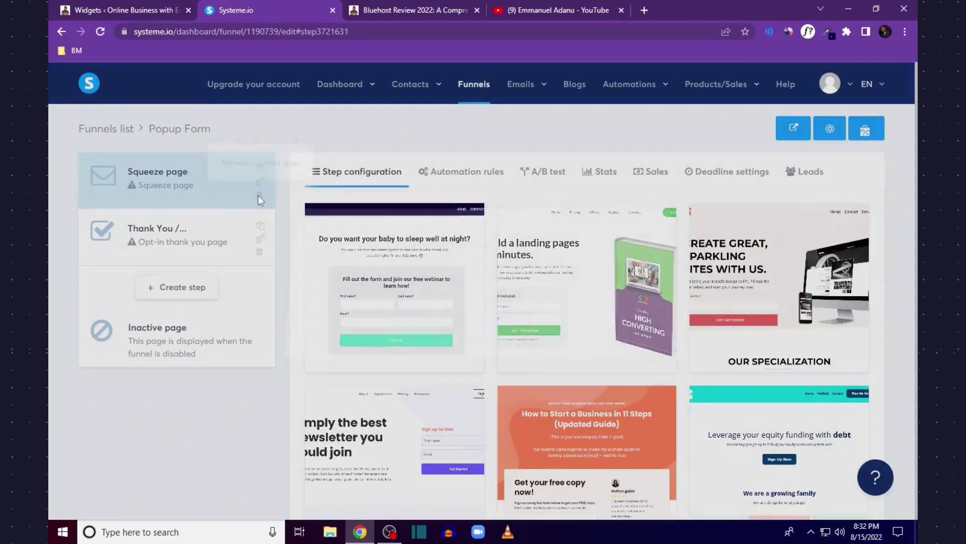
{"action": "left_click", "coordinate": [450, 340]}
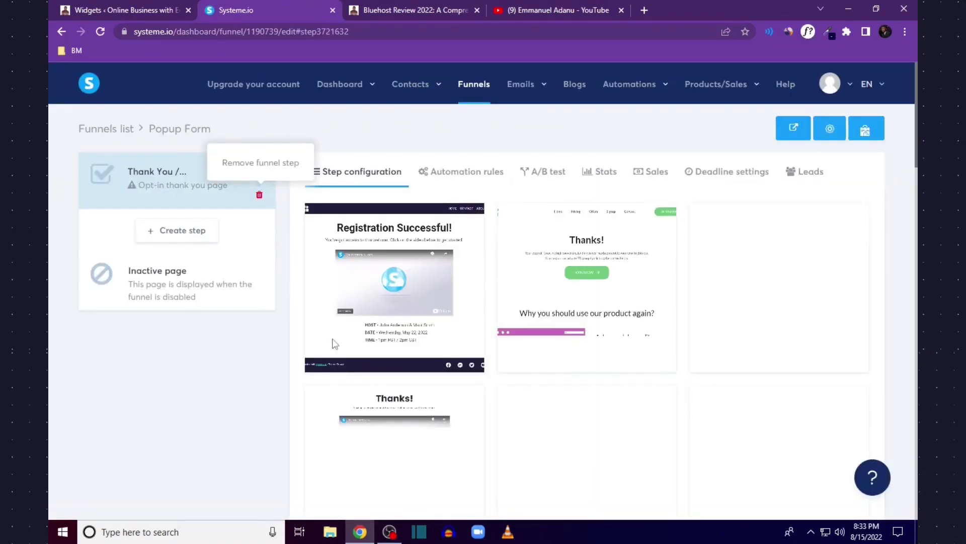
{"action": "left_click", "coordinate": [259, 196]}
{"action": "left_click", "coordinate": [464, 345]}
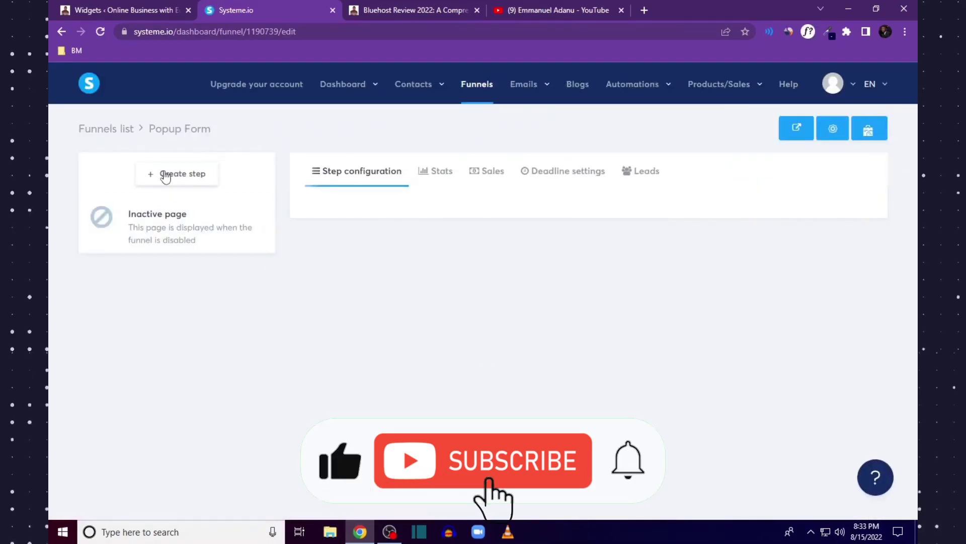
Add a popup form step named 'Email Subscription Form'.
{"action": "left_click", "coordinate": [166, 175]}
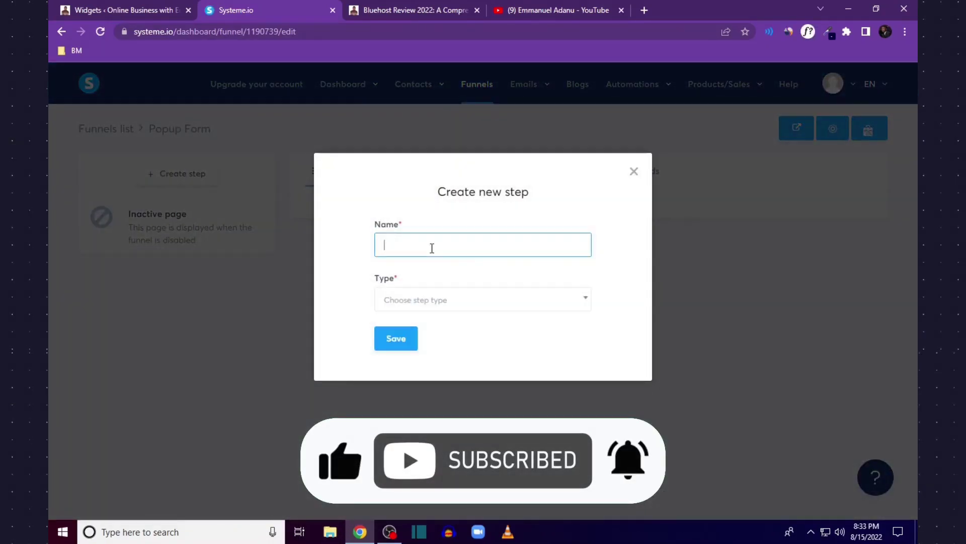
{"action": "type", "text": "Em"}
{"action": "type", "text": "ail Subscription Form"}
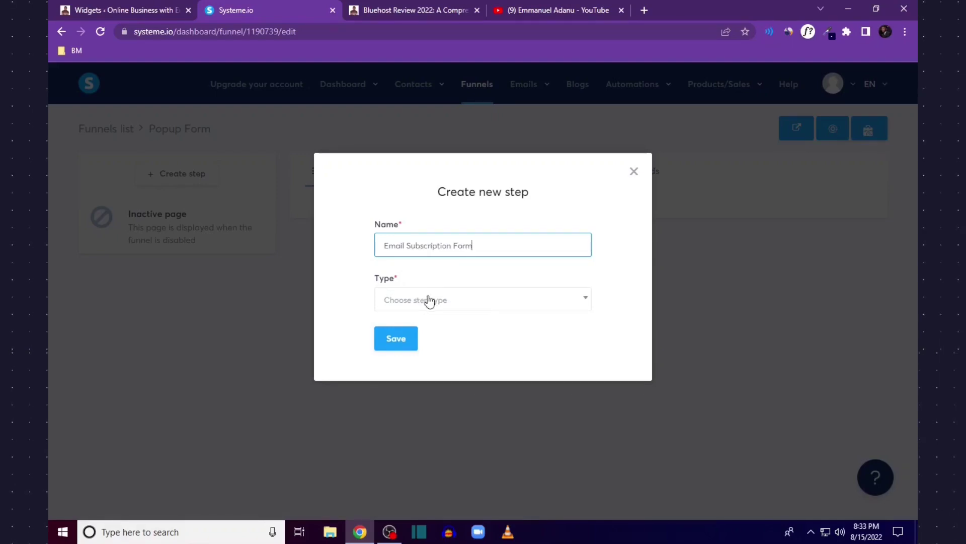
{"action": "left_click", "coordinate": [429, 301]}
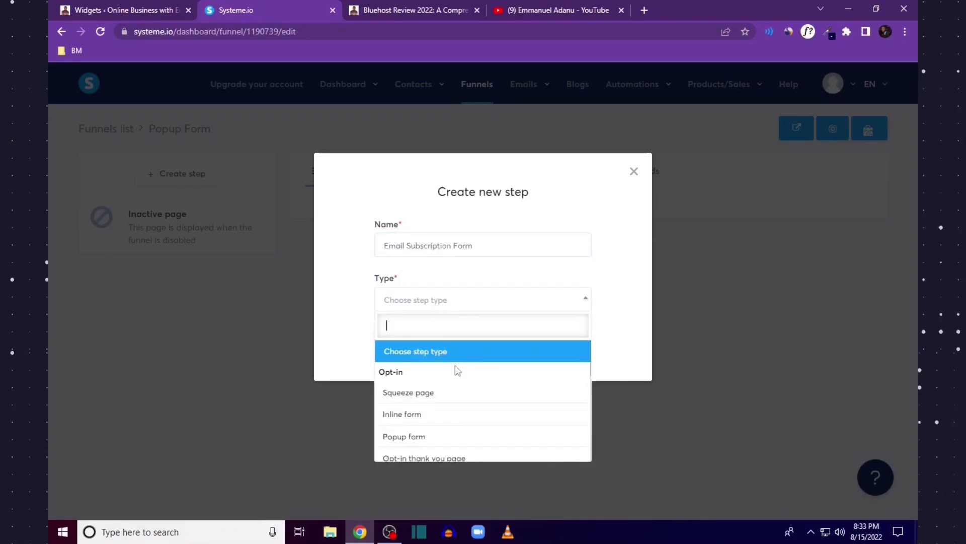
{"action": "scroll", "coordinate": [463, 441], "scroll_direction": "down", "scroll_amount": 1}
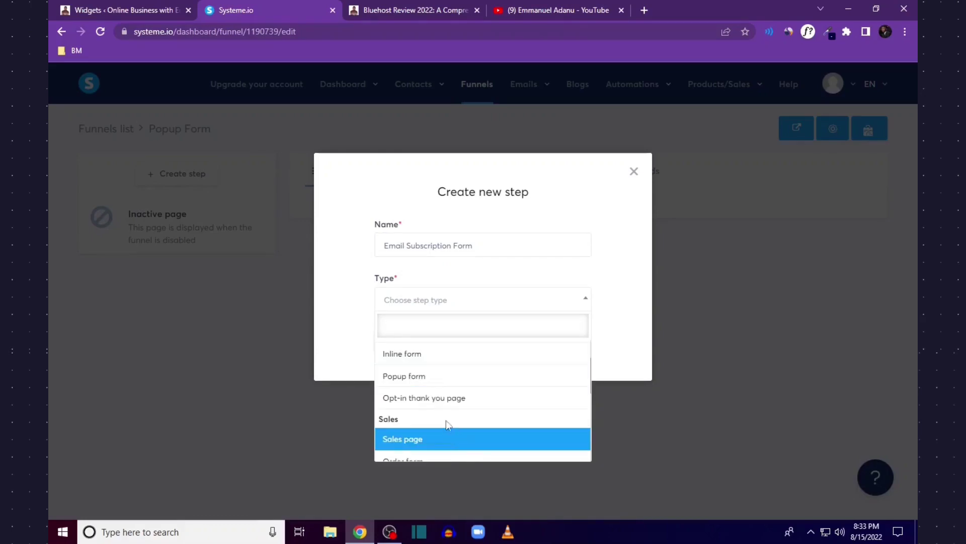
{"action": "left_click", "coordinate": [433, 381]}
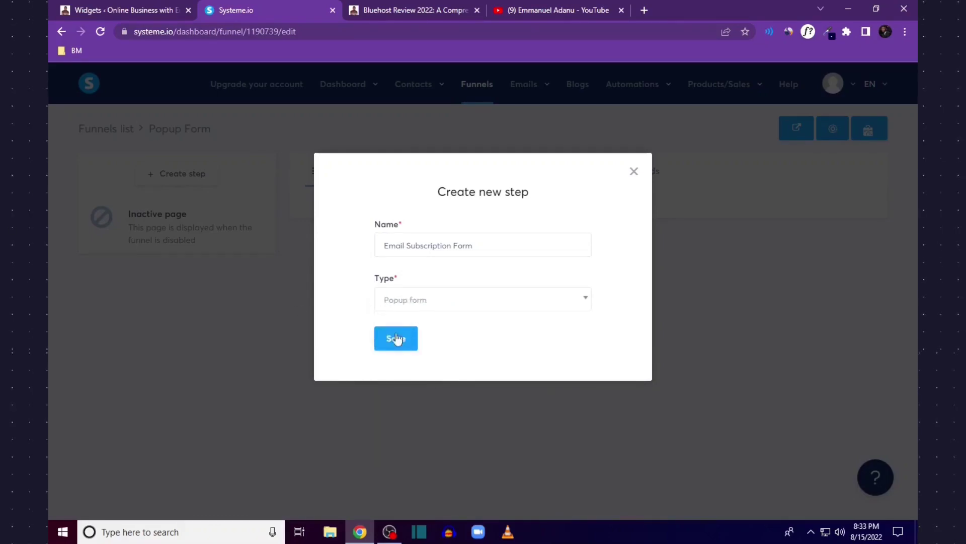
{"action": "left_click", "coordinate": [409, 343]}
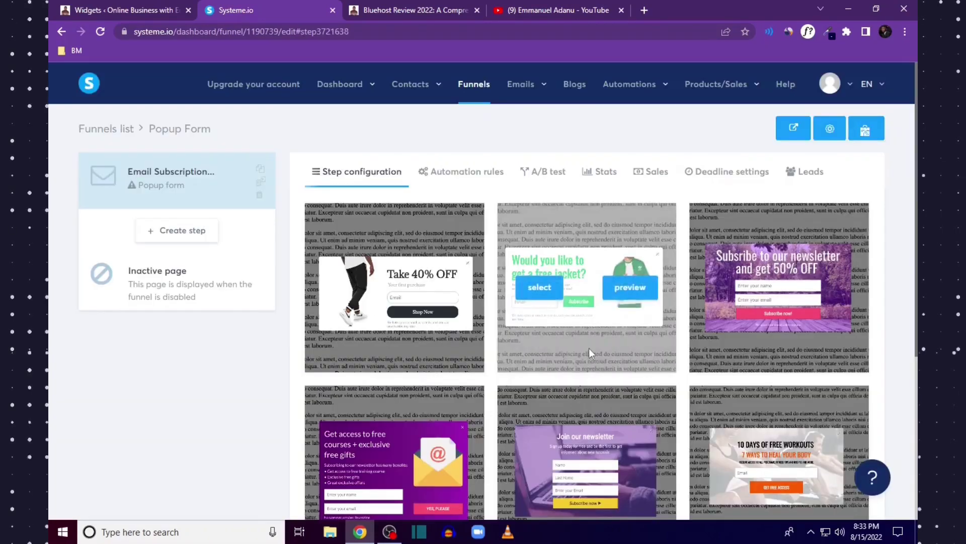
{"action": "scroll", "coordinate": [592, 412], "scroll_direction": "down", "scroll_amount": 1}
{"action": "scroll", "coordinate": [593, 412], "scroll_direction": "down", "scroll_amount": 2}
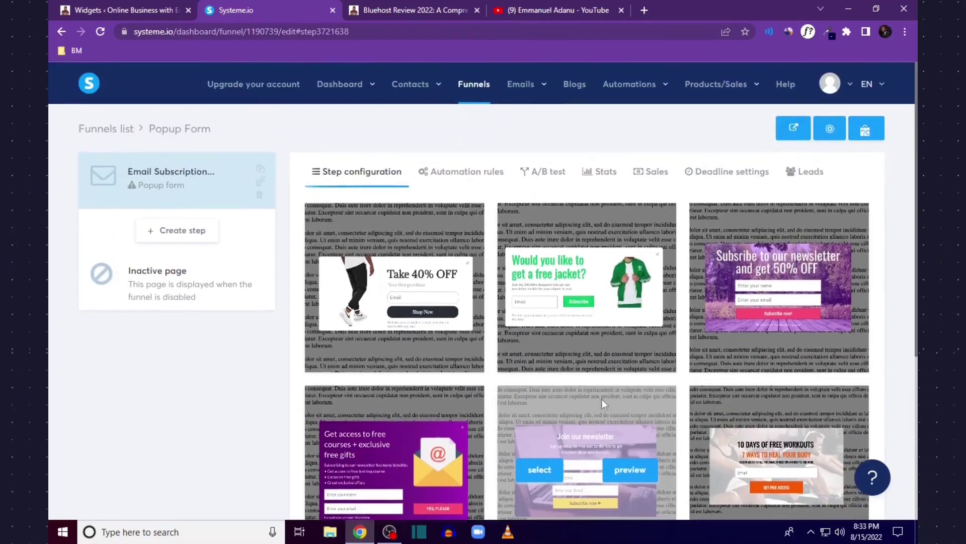
{"action": "scroll", "coordinate": [630, 395], "scroll_direction": "down", "scroll_amount": 1}
{"action": "scroll", "coordinate": [632, 362], "scroll_direction": "down", "scroll_amount": 3}
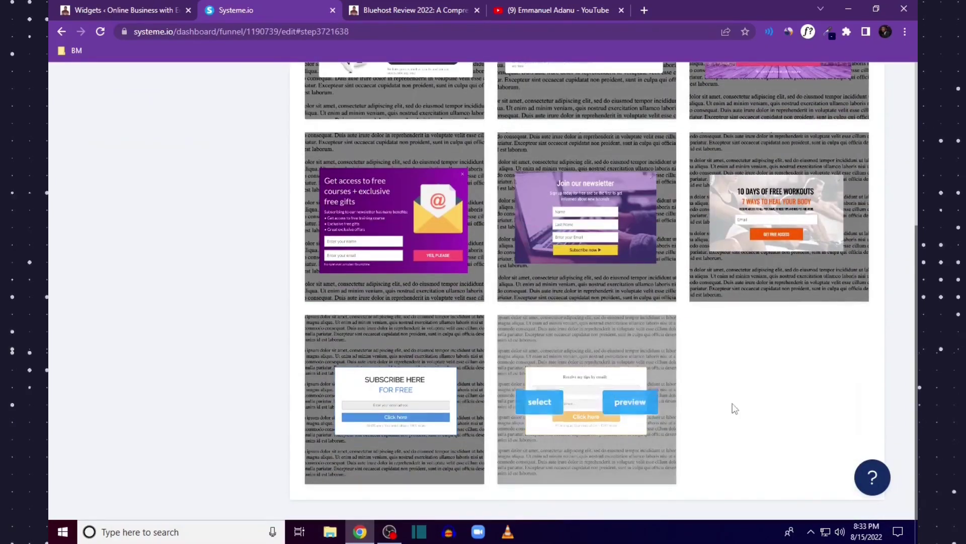
{"action": "scroll", "coordinate": [690, 406], "scroll_direction": "up", "scroll_amount": 1}
{"action": "scroll", "coordinate": [642, 377], "scroll_direction": "up", "scroll_amount": 2}
{"action": "scroll", "coordinate": [568, 347], "scroll_direction": "down", "scroll_amount": 2}
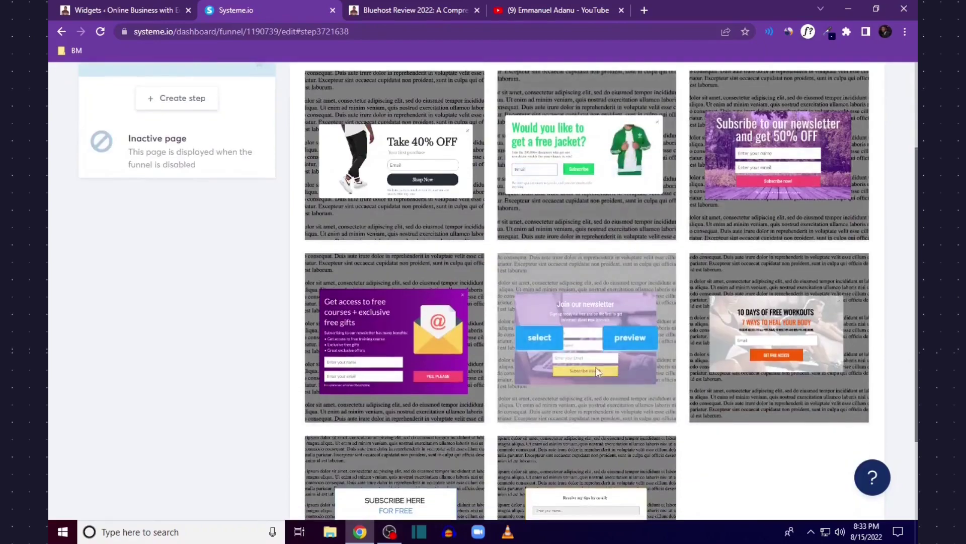
{"action": "scroll", "coordinate": [680, 355], "scroll_direction": "down", "scroll_amount": 2}
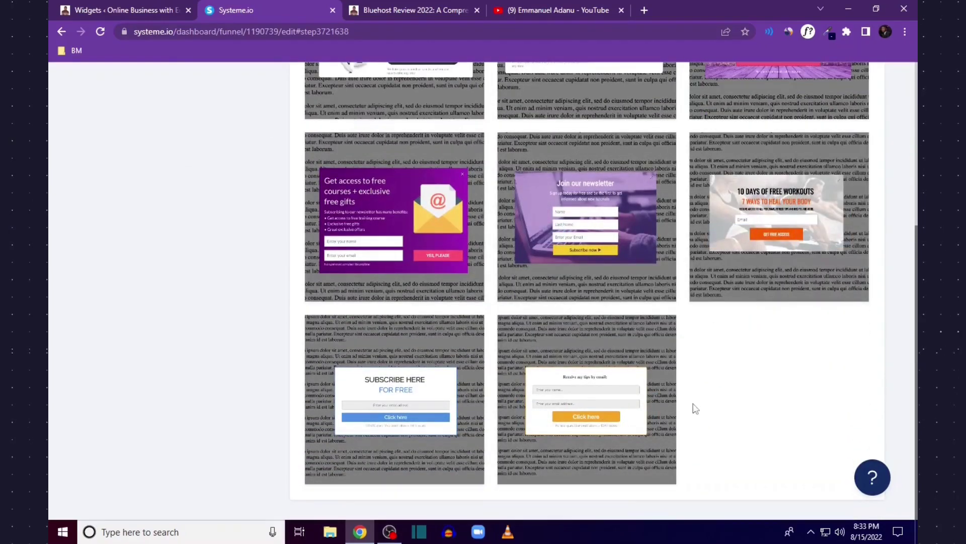
{"action": "scroll", "coordinate": [692, 405], "scroll_direction": "up", "scroll_amount": 2}
{"action": "scroll", "coordinate": [754, 302], "scroll_direction": "up", "scroll_amount": 1}
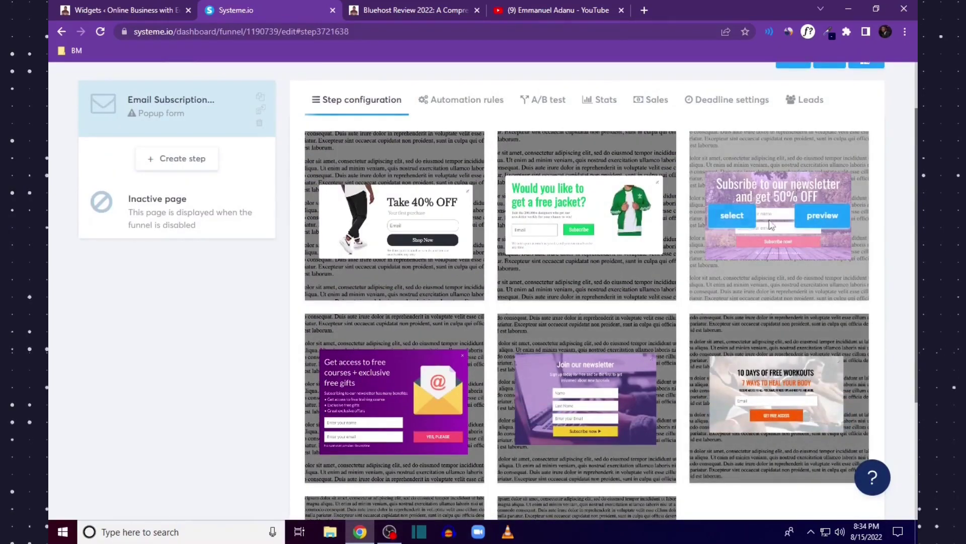
{"action": "mouse_move", "coordinate": [618, 398]}
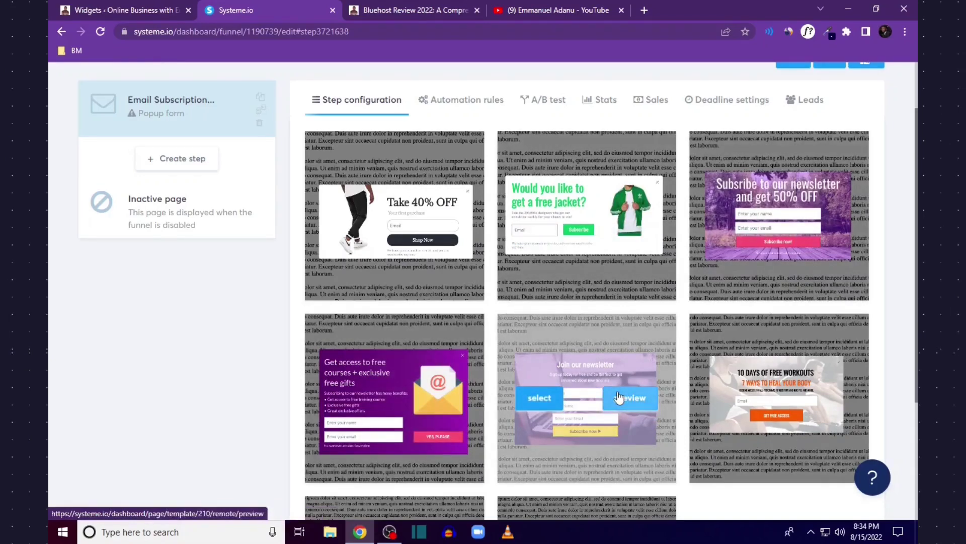
Preview the purple 'Subscribe to our newsletter and get 50% OFF' template, then select it for editing.
{"action": "left_click", "coordinate": [812, 223]}
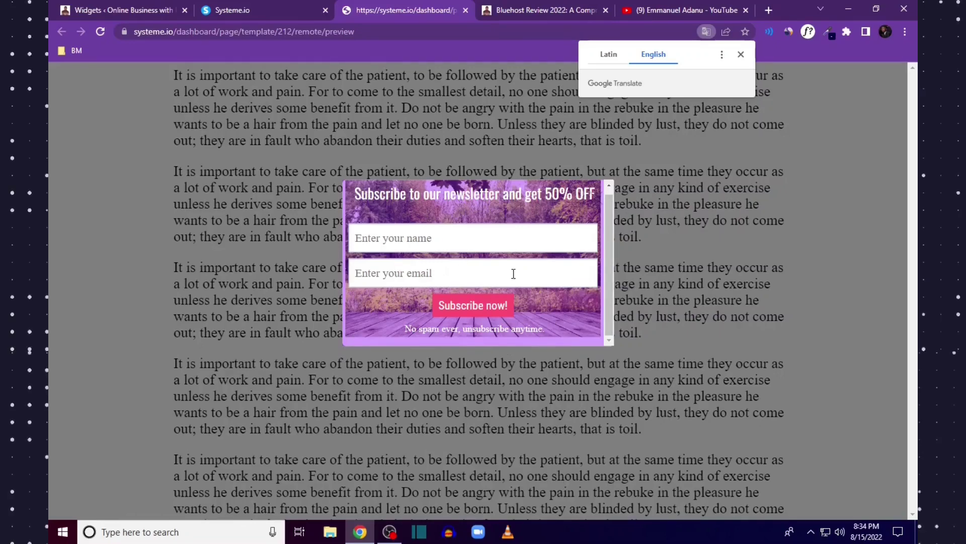
{"action": "left_click", "coordinate": [235, 9]}
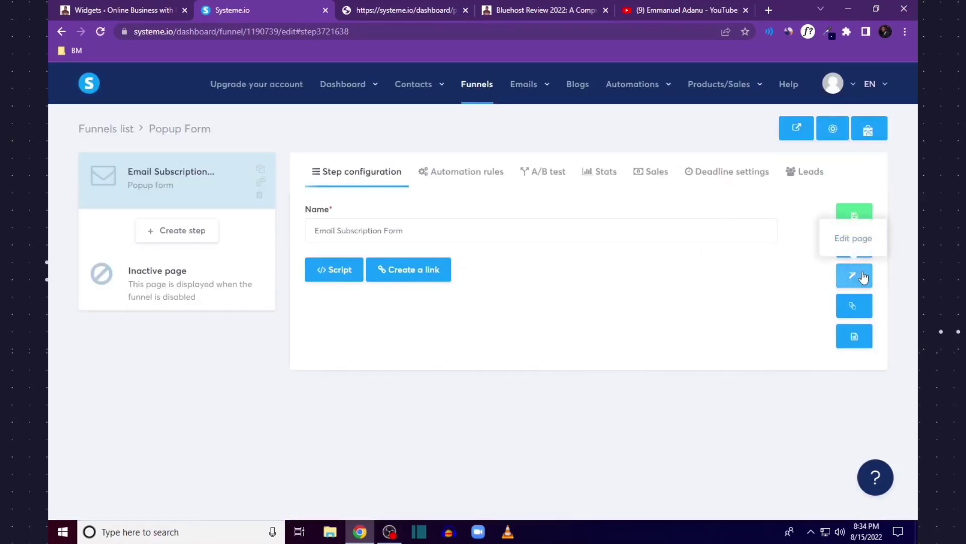
{"action": "left_click", "coordinate": [863, 276]}
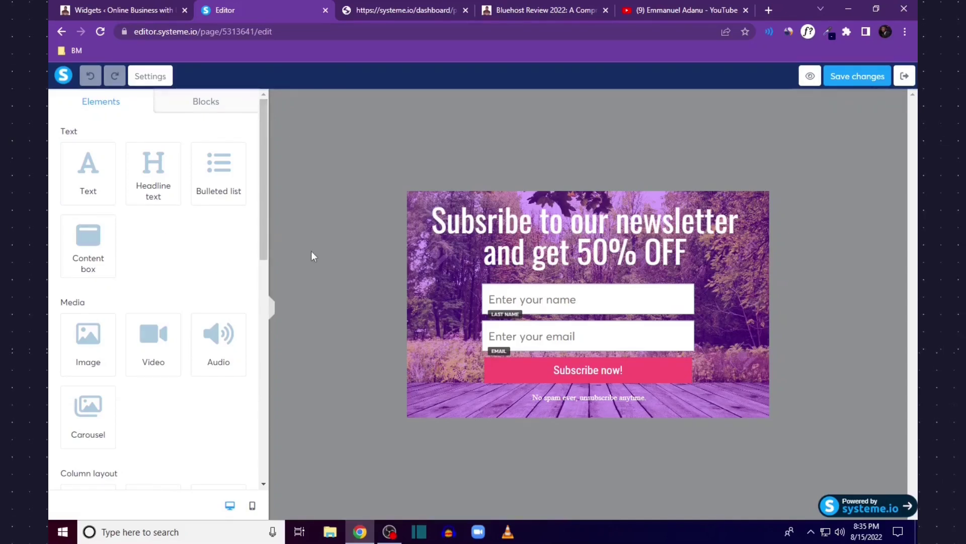
{"action": "mouse_move", "coordinate": [585, 231]}
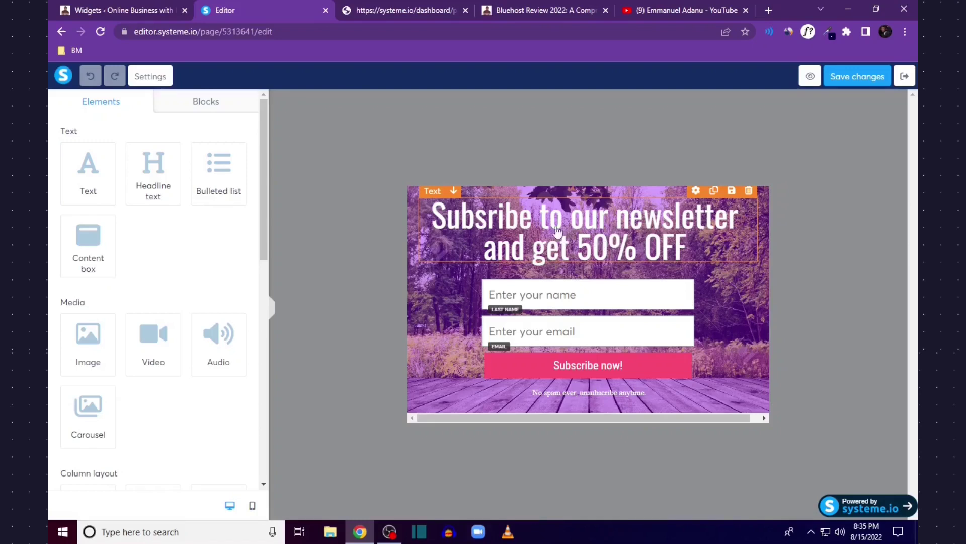
Rewrite the headline's second line so it ends with 'latest updates'.
{"action": "triple_click", "coordinate": [630, 251]}
{"action": "type", "text": "to"}
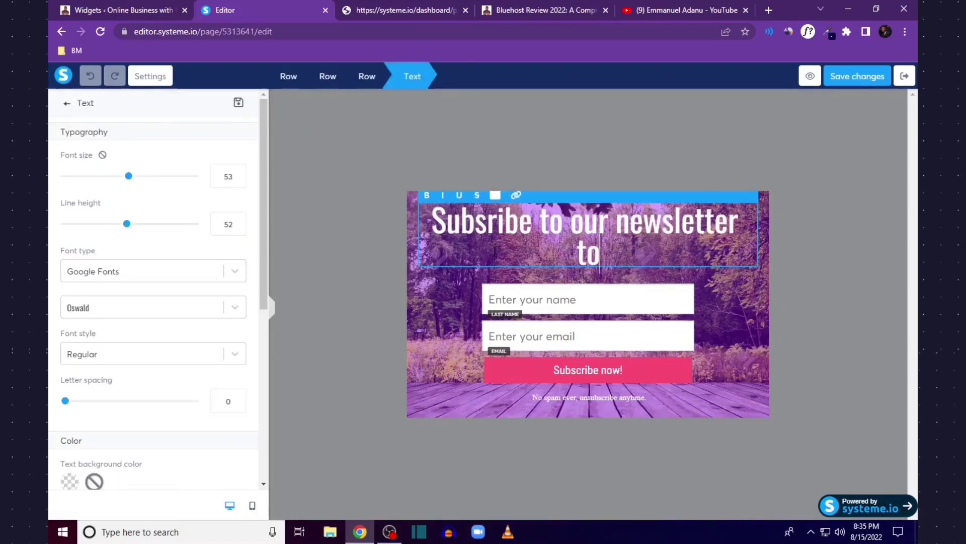
{"action": "type", "text": " get not"}
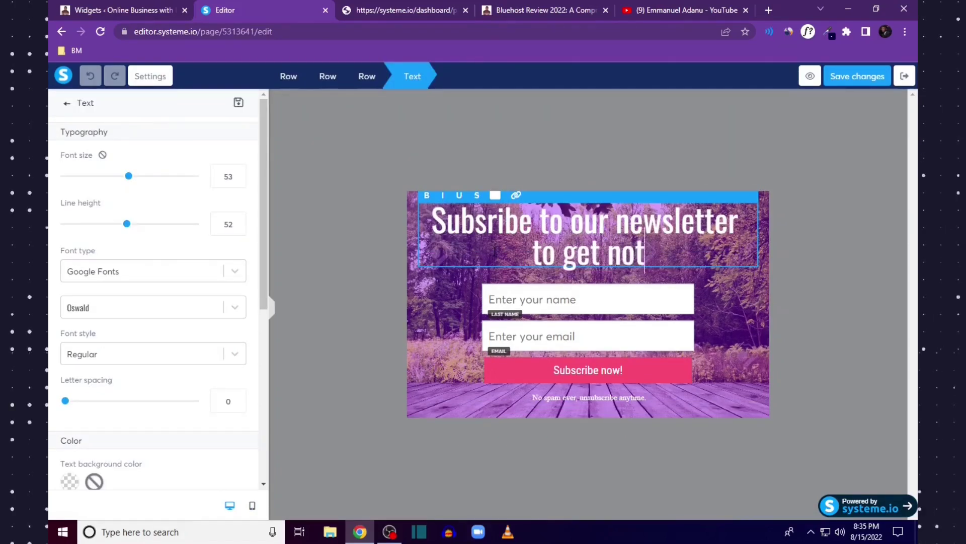
{"action": "type", "text": "ifications of l"}
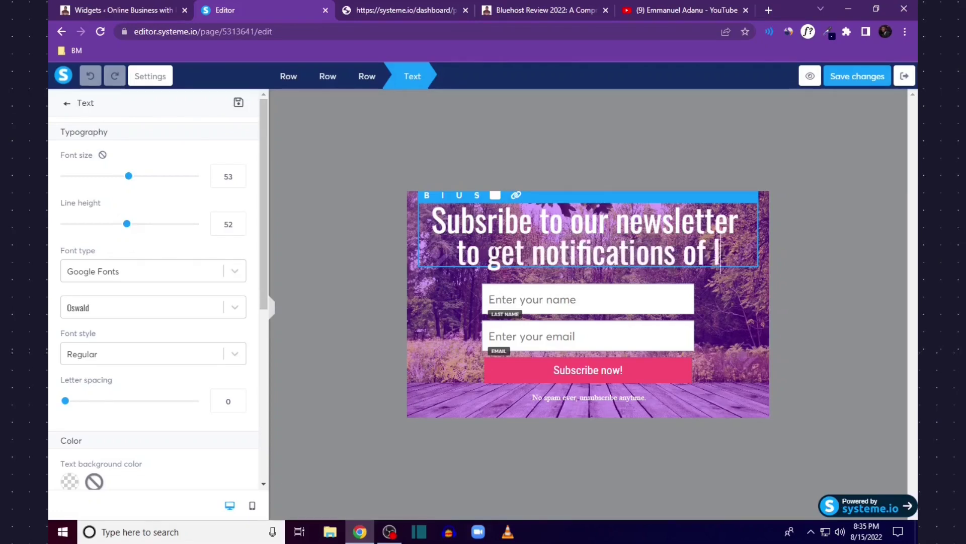
{"action": "type", "text": "atest updat"}
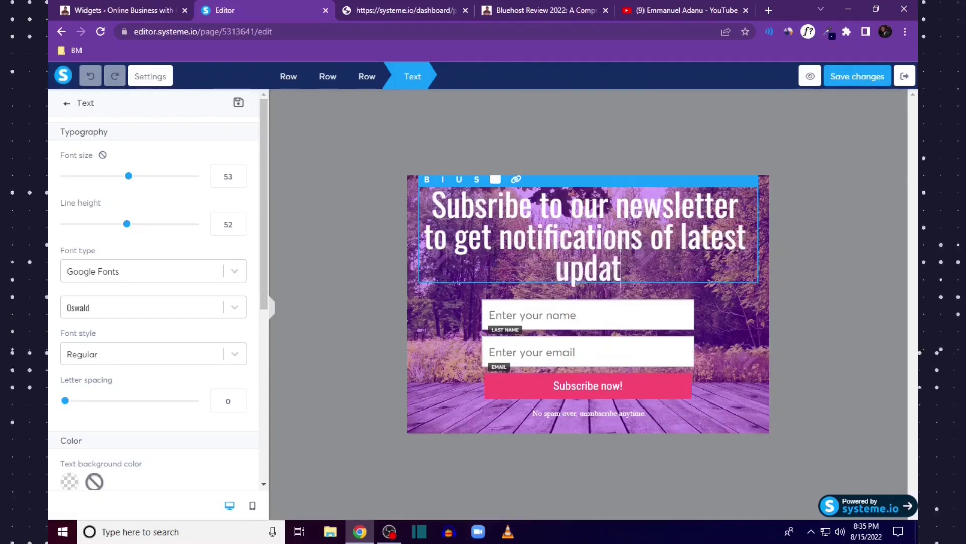
{"action": "type", "text": "es"}
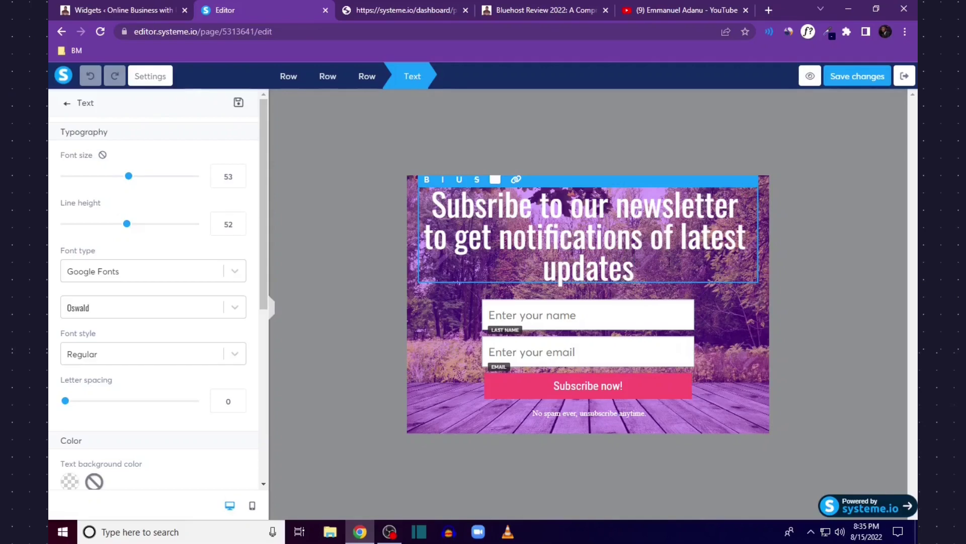
{"action": "left_click", "coordinate": [558, 317]}
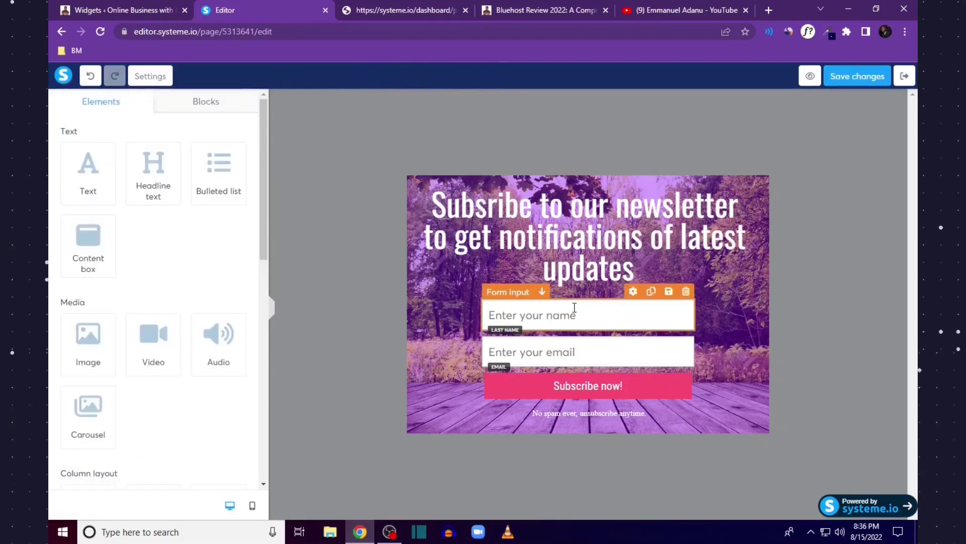
Set the name field's input type to First name.
{"action": "left_click", "coordinate": [575, 313]}
{"action": "scroll", "coordinate": [116, 281], "scroll_direction": "down", "scroll_amount": 2}
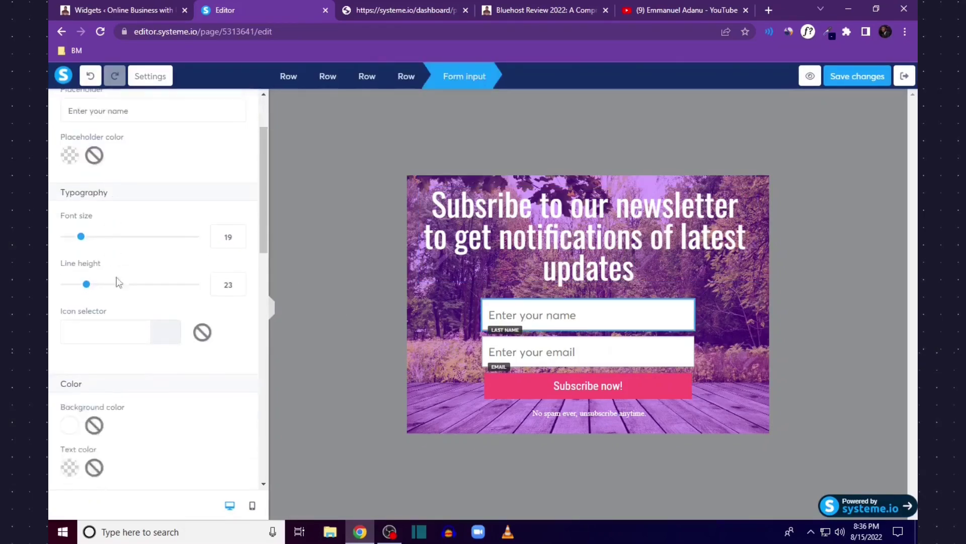
{"action": "scroll", "coordinate": [141, 262], "scroll_direction": "up", "scroll_amount": 2}
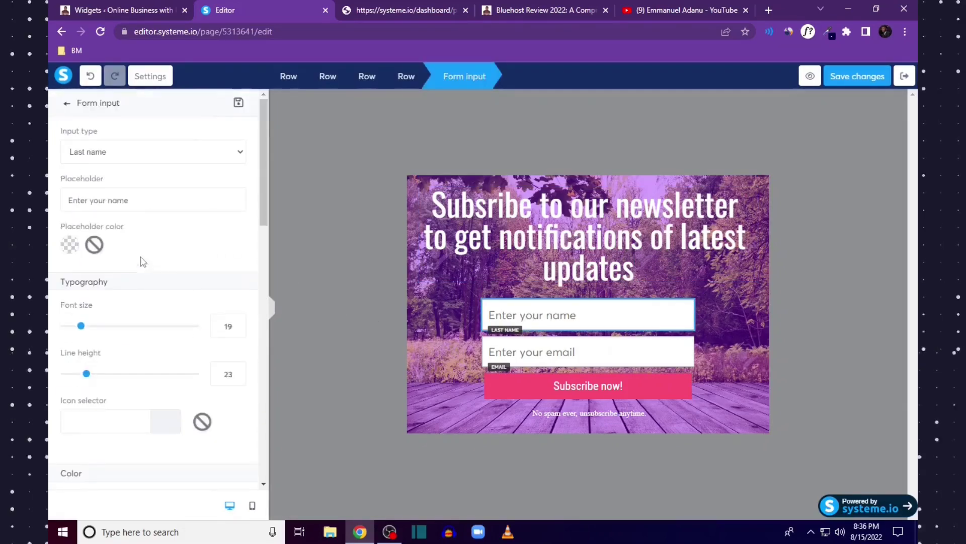
{"action": "left_click", "coordinate": [118, 155]}
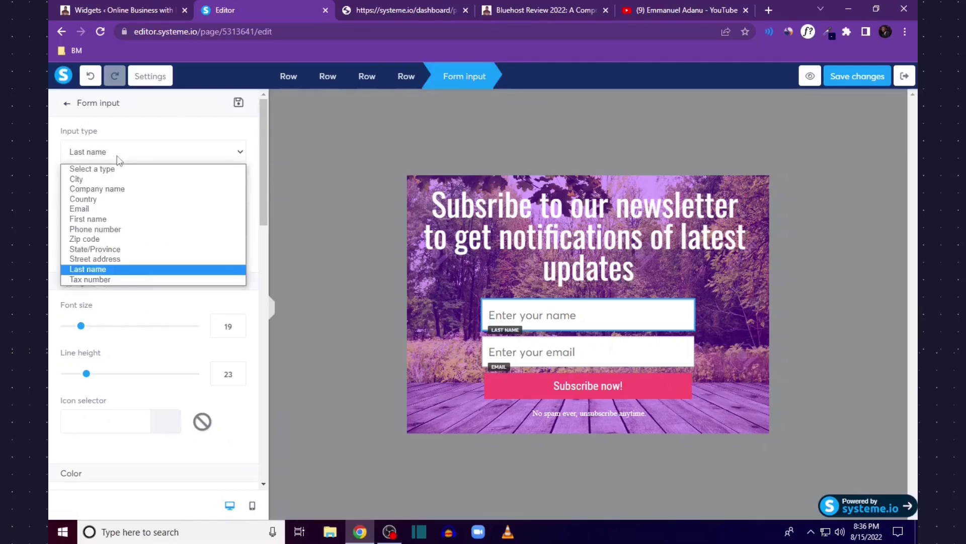
{"action": "left_click", "coordinate": [110, 218]}
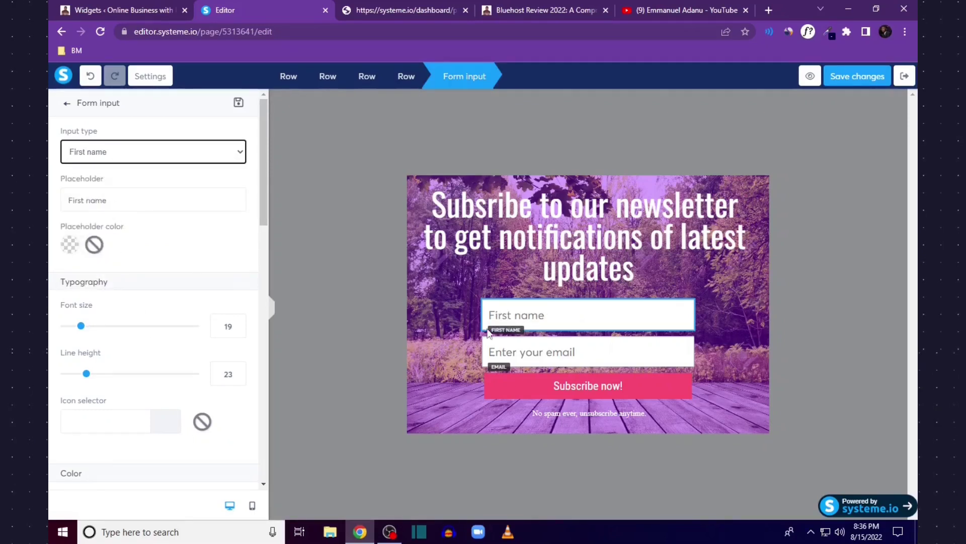
Change the popup row background from the forest photo to solid purple.
{"action": "left_click", "coordinate": [557, 352]}
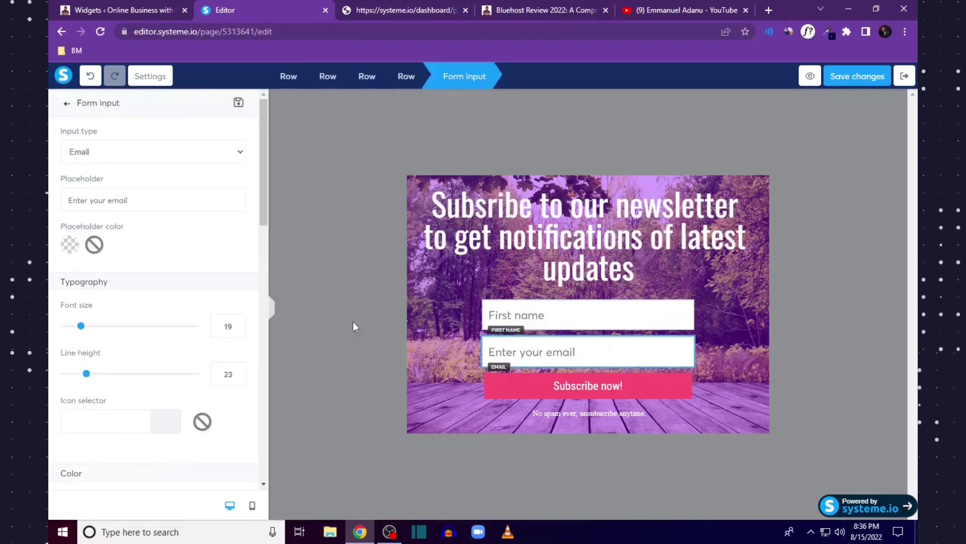
{"action": "left_click", "coordinate": [760, 242]}
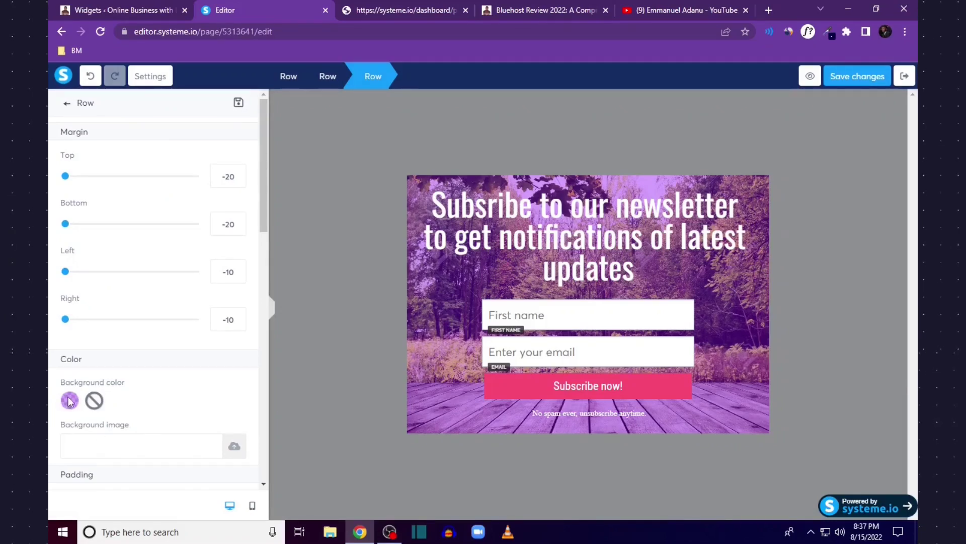
{"action": "scroll", "coordinate": [70, 401], "scroll_direction": "down", "scroll_amount": 2}
{"action": "left_click", "coordinate": [70, 279]}
{"action": "left_click", "coordinate": [156, 306]}
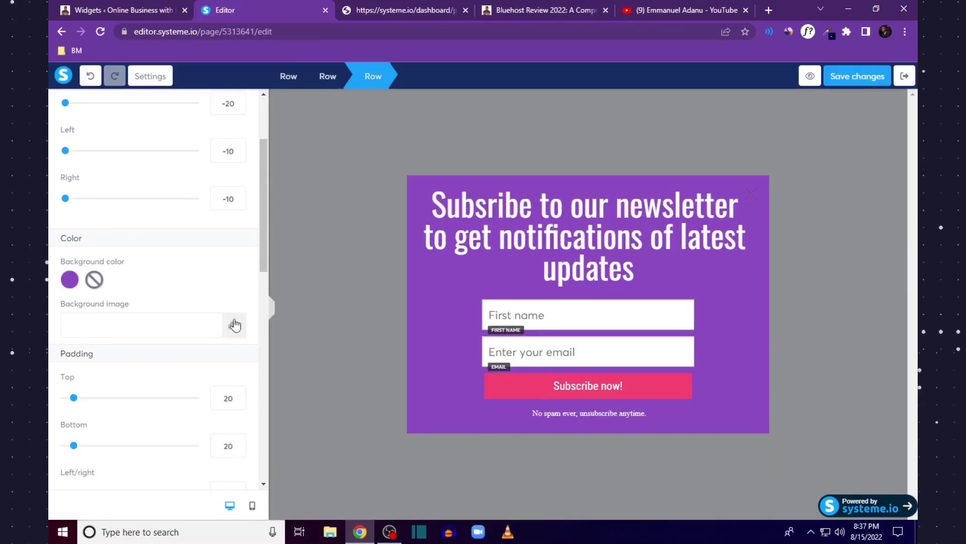
{"action": "left_click", "coordinate": [310, 318]}
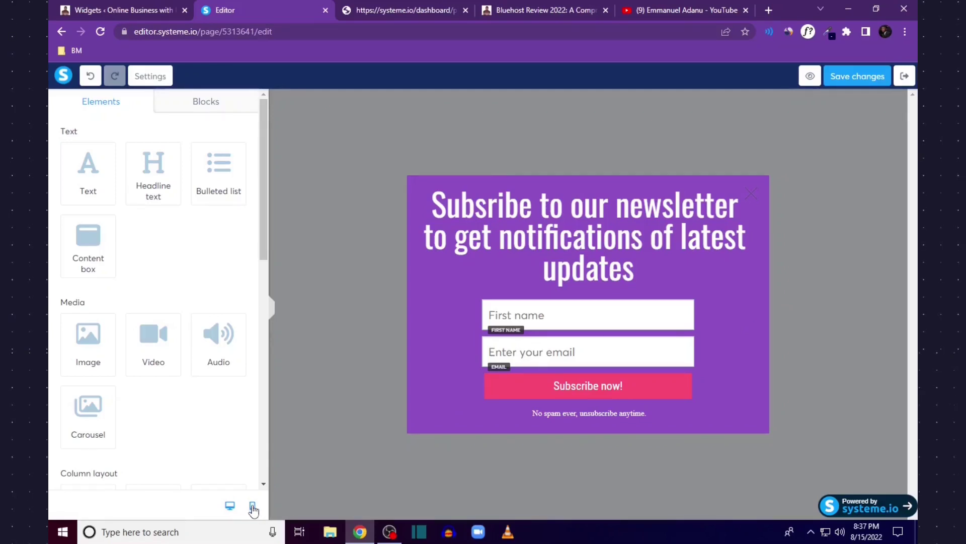
In mobile view, set the headline line height to 25 and its font to Google Fonts Oswald Bold 700.
{"action": "left_click", "coordinate": [253, 507]}
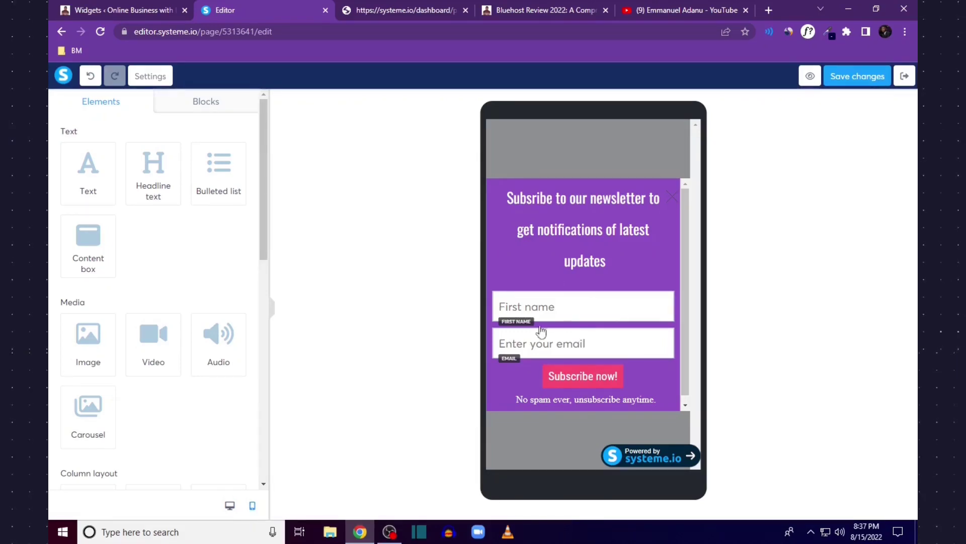
{"action": "scroll", "coordinate": [585, 332], "scroll_direction": "down", "scroll_amount": 1}
{"action": "scroll", "coordinate": [599, 218], "scroll_direction": "up", "scroll_amount": 1}
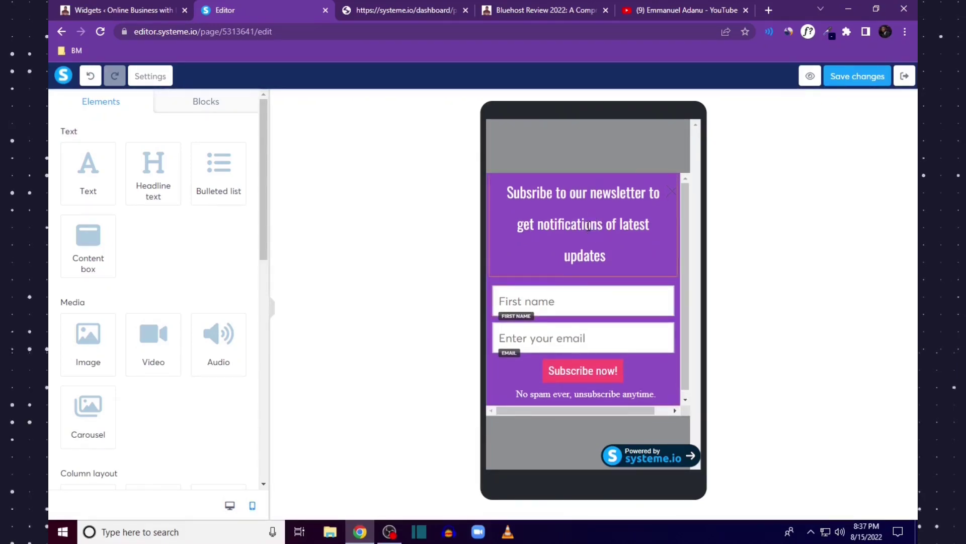
{"action": "triple_click", "coordinate": [563, 214]}
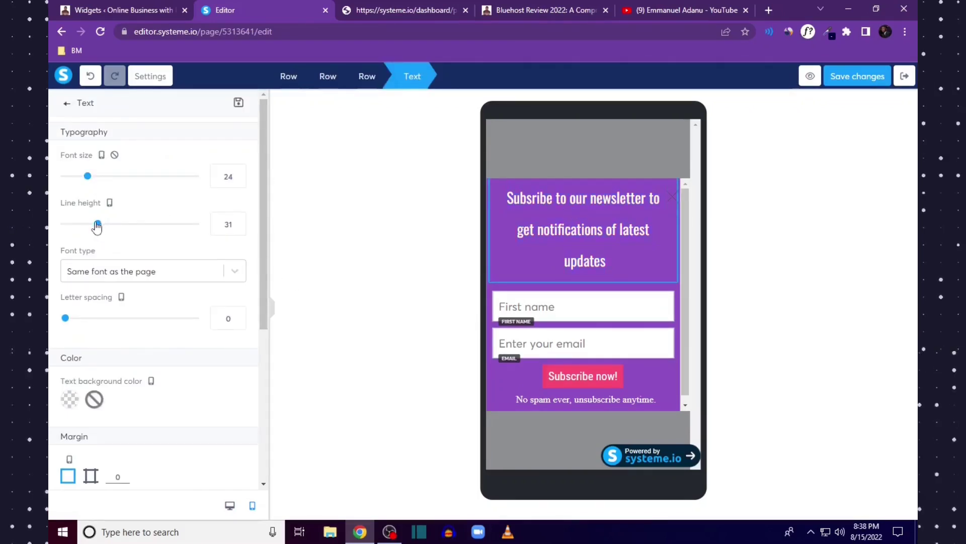
{"action": "left_click_drag", "start_coordinate": [98, 223], "coordinate": [90, 224]}
{"action": "left_click", "coordinate": [143, 271]}
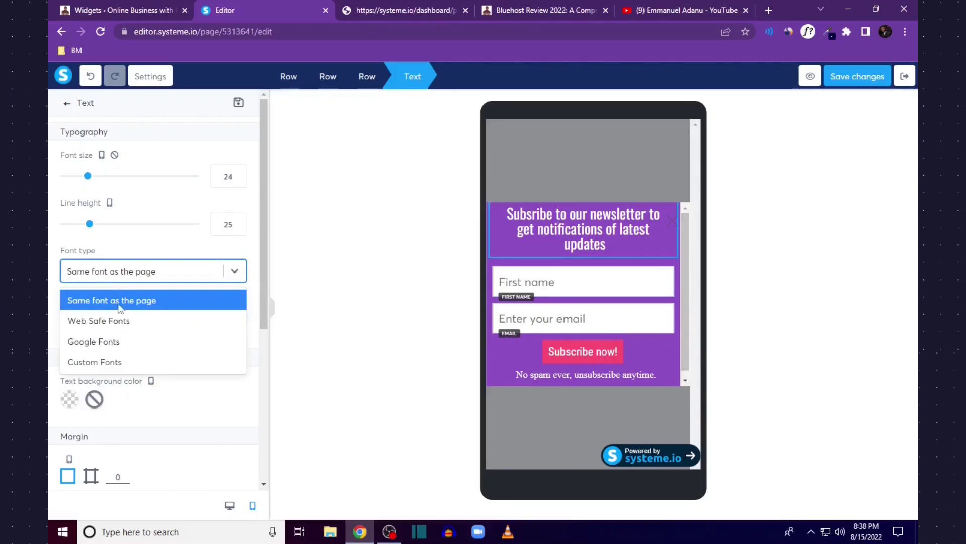
{"action": "left_click", "coordinate": [118, 340]}
{"action": "left_click", "coordinate": [105, 306]}
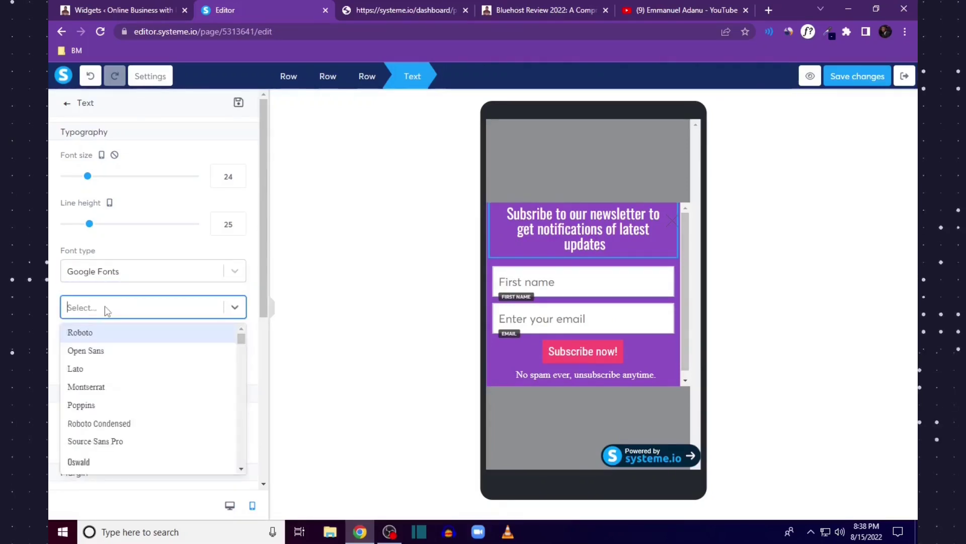
{"action": "type", "text": "os"}
{"action": "left_click", "coordinate": [83, 333]}
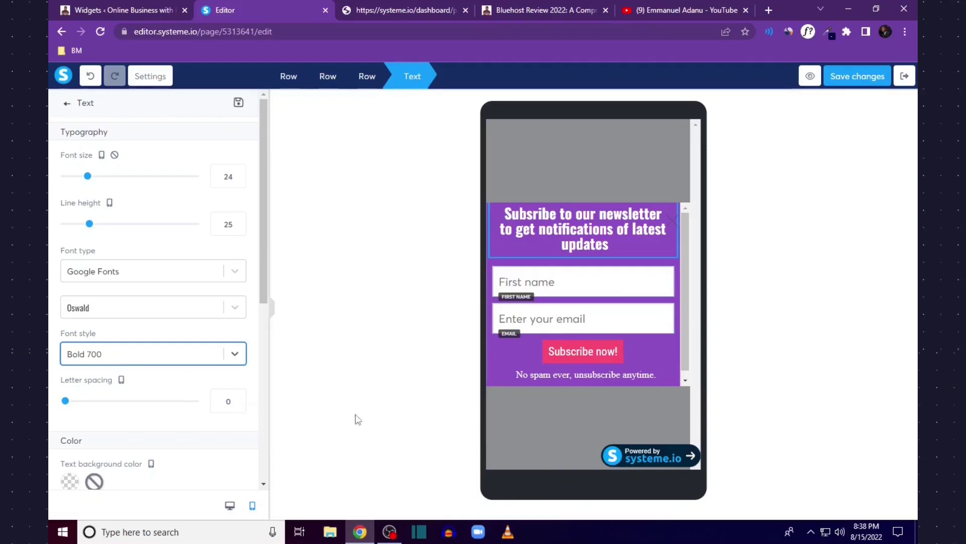
{"action": "left_click", "coordinate": [230, 506]}
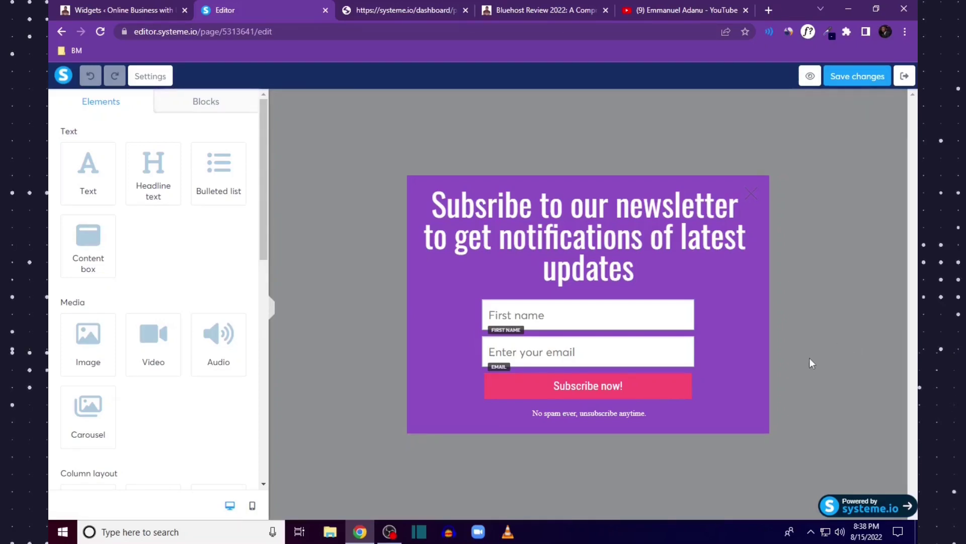
{"action": "mouse_move", "coordinate": [588, 386]}
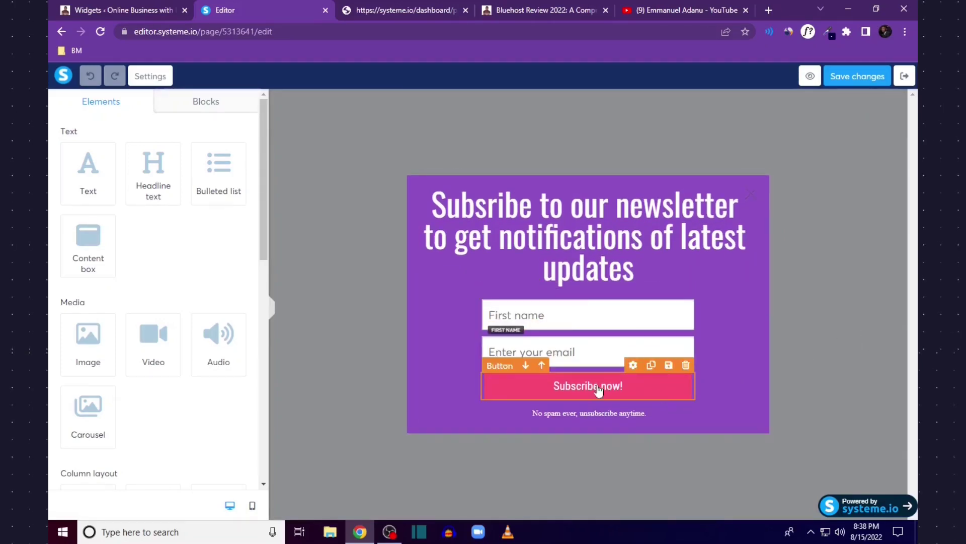
Set the Subscribe now! button to No redirection, save the popup and exit the editor.
{"action": "left_click", "coordinate": [604, 392]}
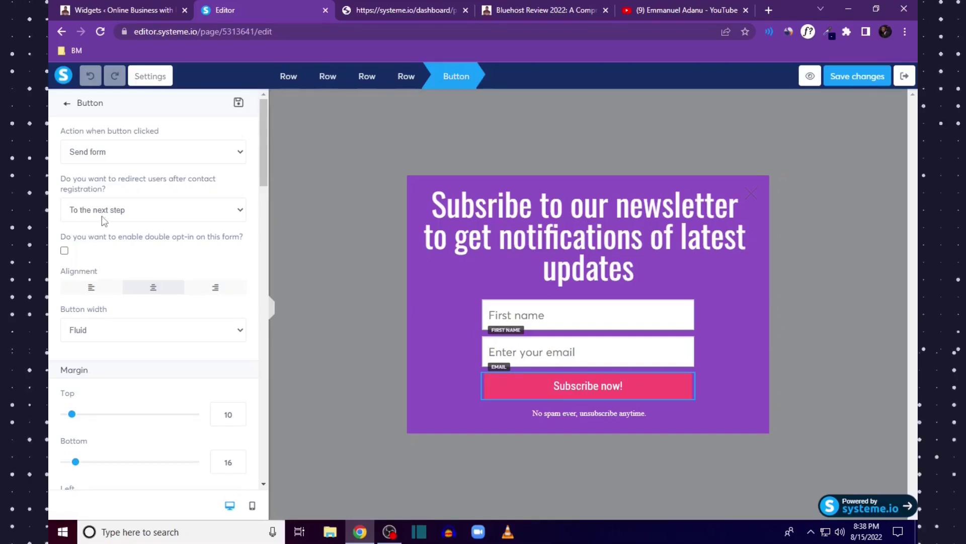
{"action": "left_click", "coordinate": [118, 216]}
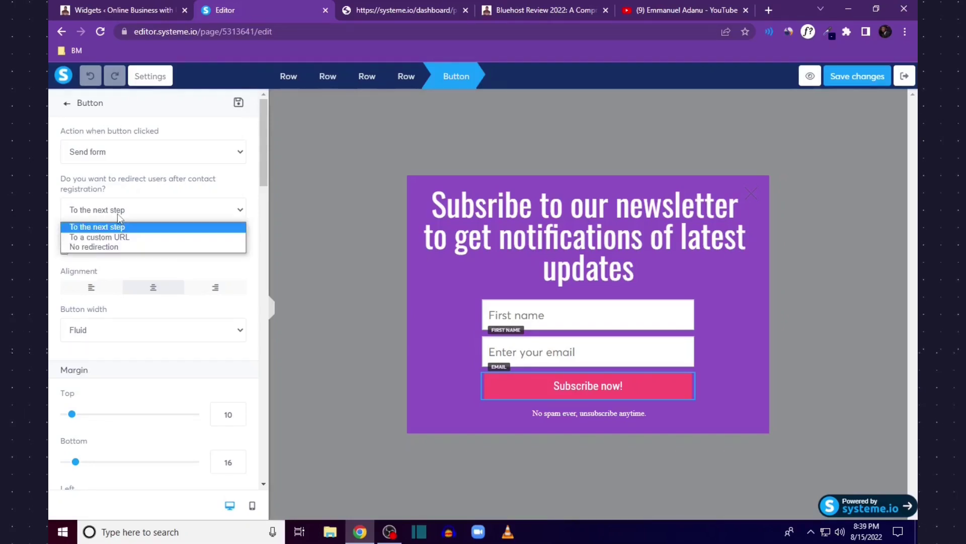
{"action": "left_click", "coordinate": [121, 246]}
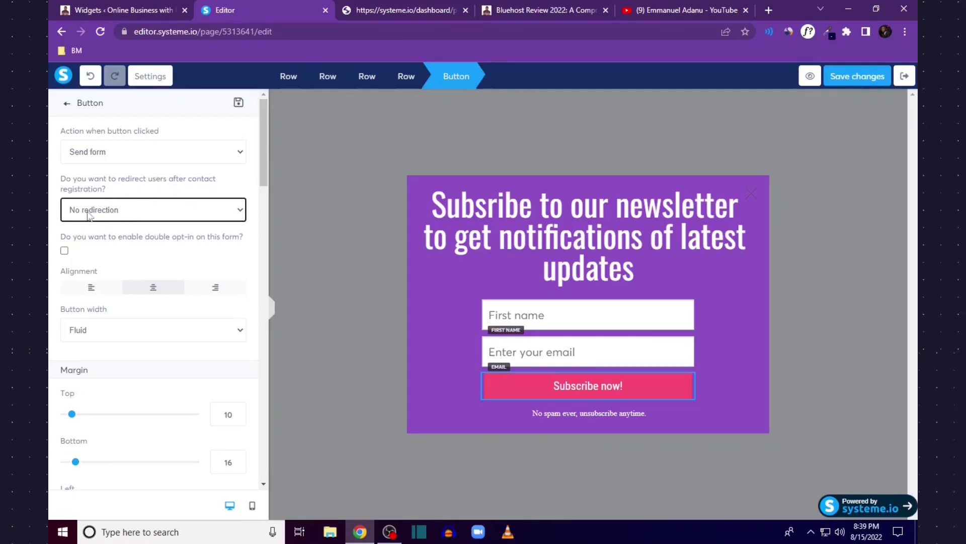
{"action": "left_click", "coordinate": [854, 77]}
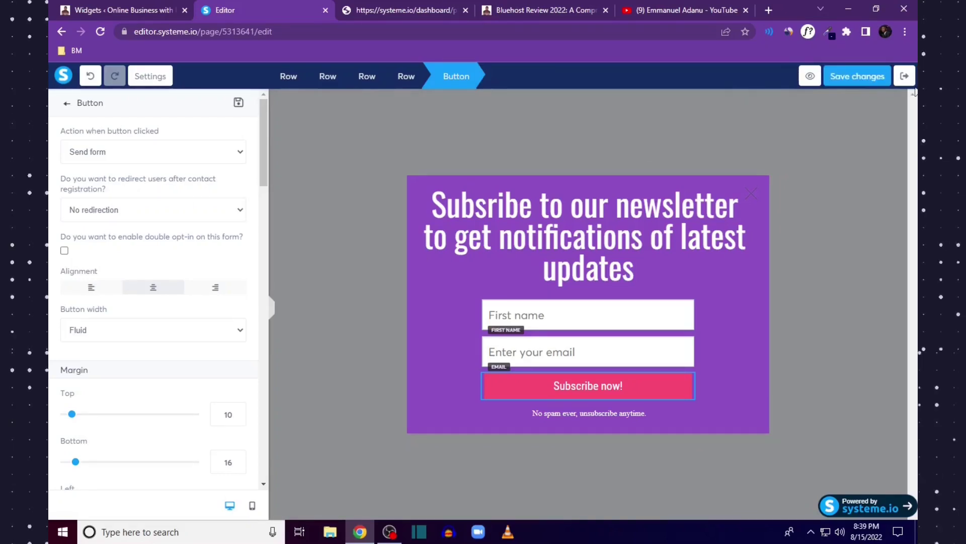
{"action": "left_click", "coordinate": [905, 76]}
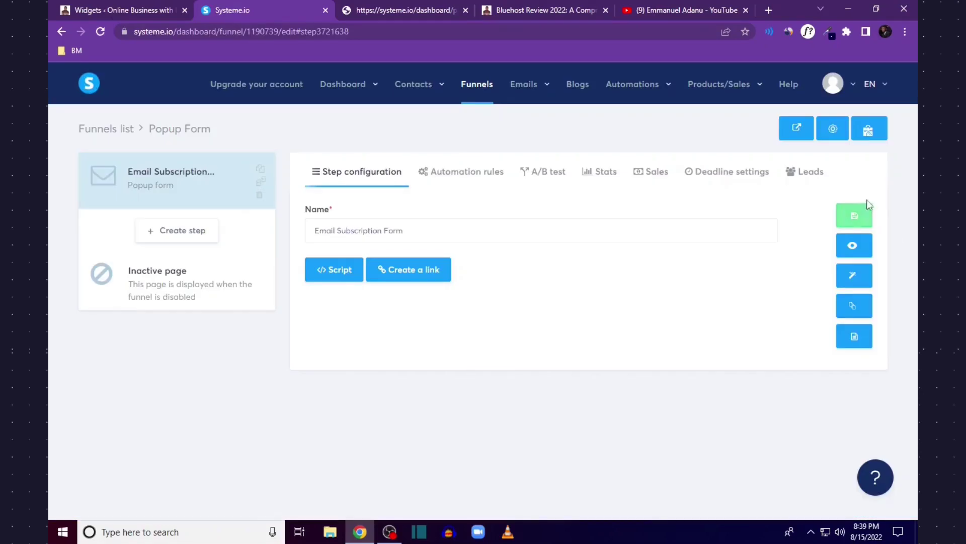
Save the funnel step and copy the popup's embed script to the clipboard.
{"action": "left_click", "coordinate": [854, 216]}
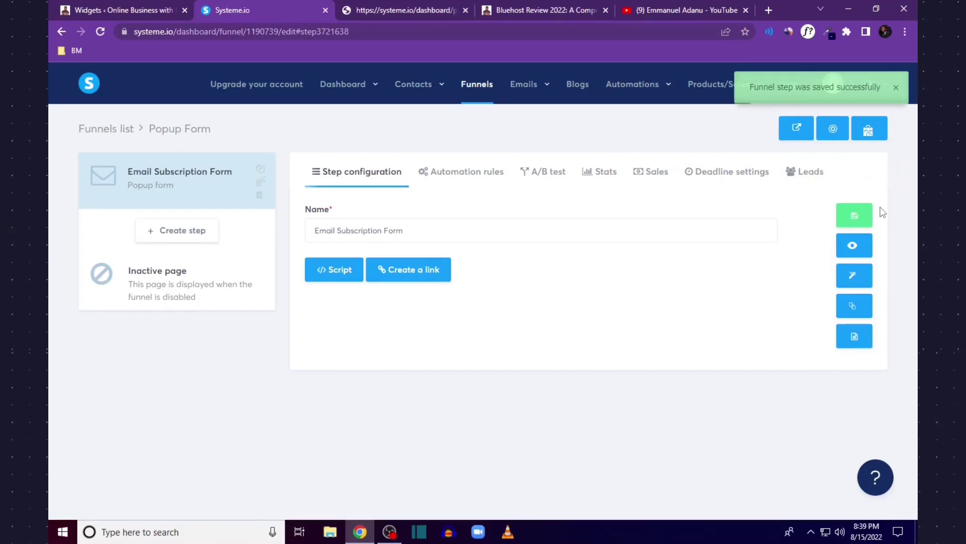
{"action": "left_click", "coordinate": [337, 270]}
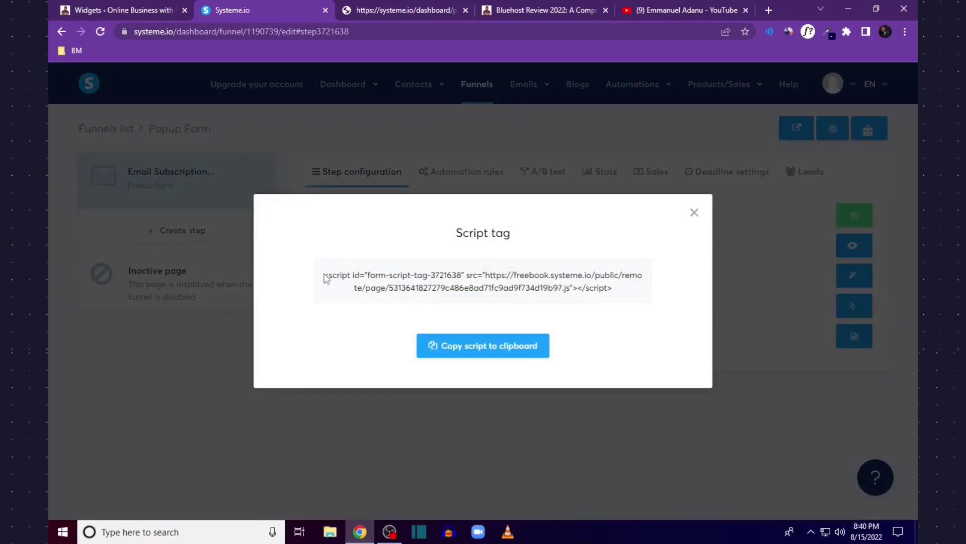
{"action": "left_click", "coordinate": [476, 349]}
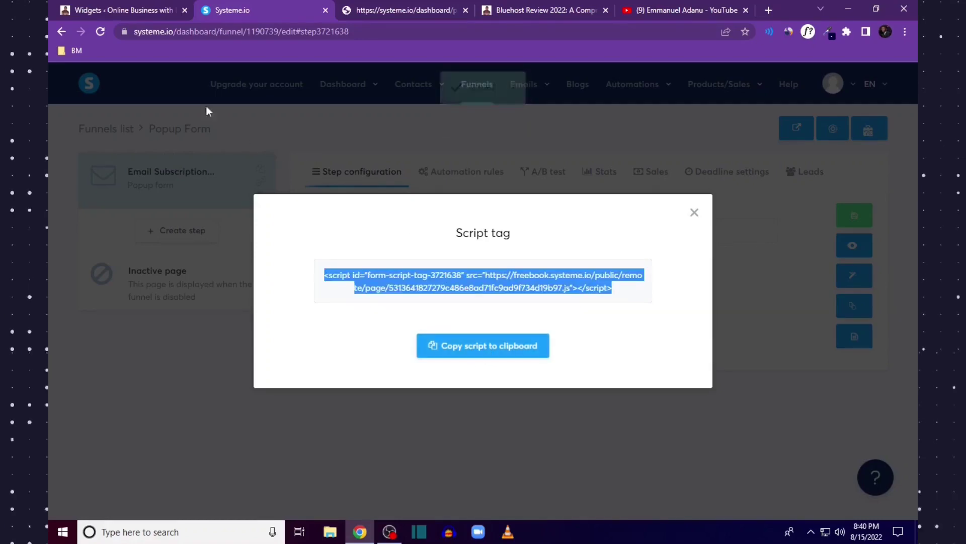
{"action": "left_click", "coordinate": [126, 11]}
{"action": "scroll", "coordinate": [677, 320], "scroll_direction": "down", "scroll_amount": 3}
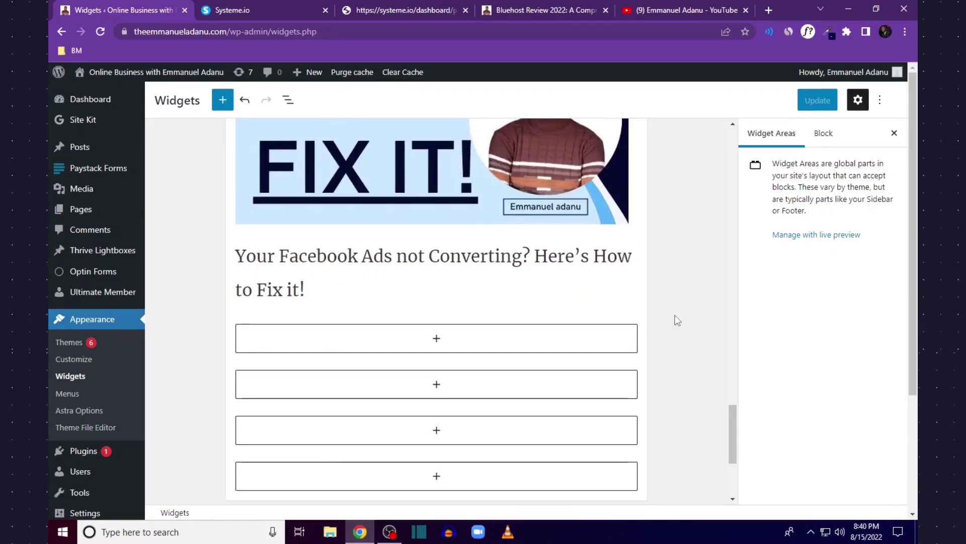
{"action": "scroll", "coordinate": [717, 373], "scroll_direction": "up", "scroll_amount": 4}
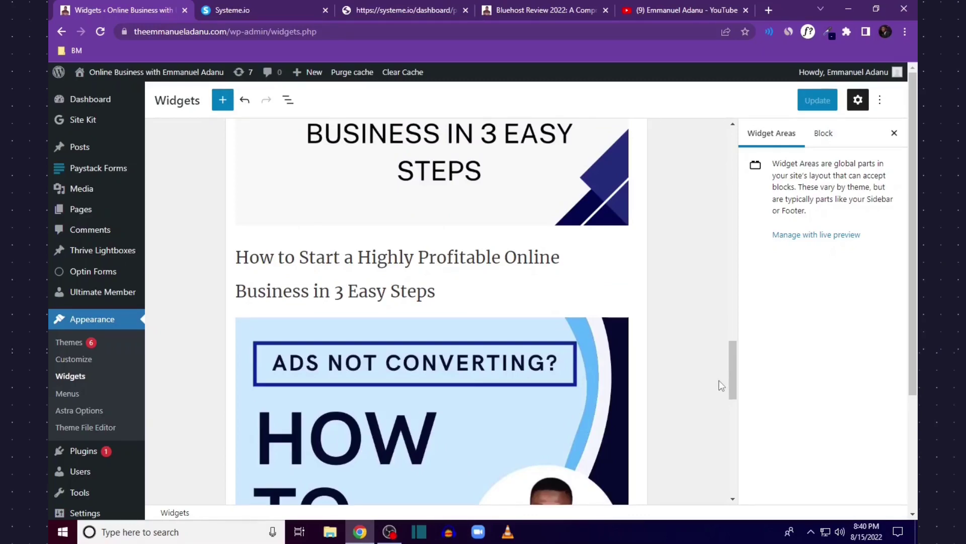
{"action": "scroll", "coordinate": [719, 385], "scroll_direction": "down", "scroll_amount": 3}
{"action": "scroll", "coordinate": [718, 399], "scroll_direction": "down", "scroll_amount": 2}
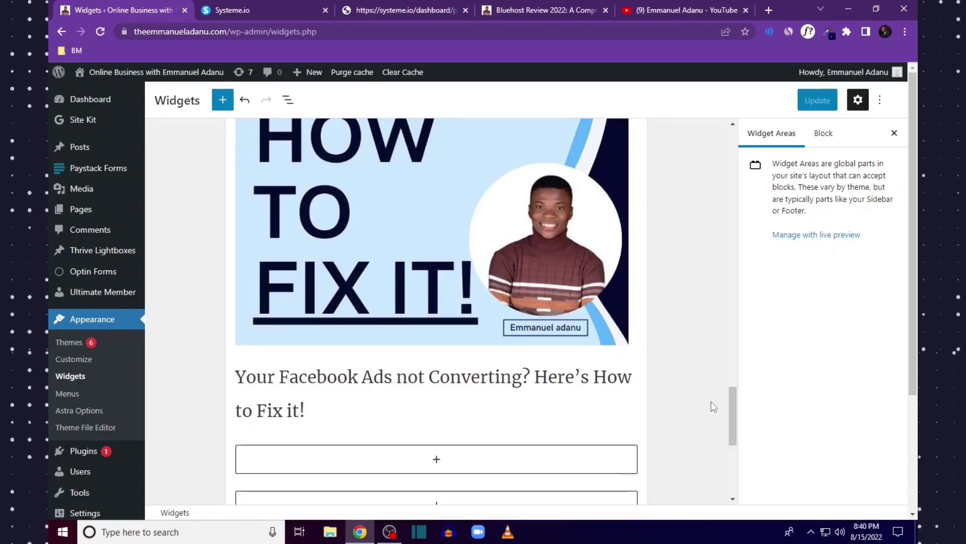
{"action": "scroll", "coordinate": [710, 411], "scroll_direction": "down", "scroll_amount": 1}
{"action": "scroll", "coordinate": [709, 413], "scroll_direction": "down", "scroll_amount": 1}
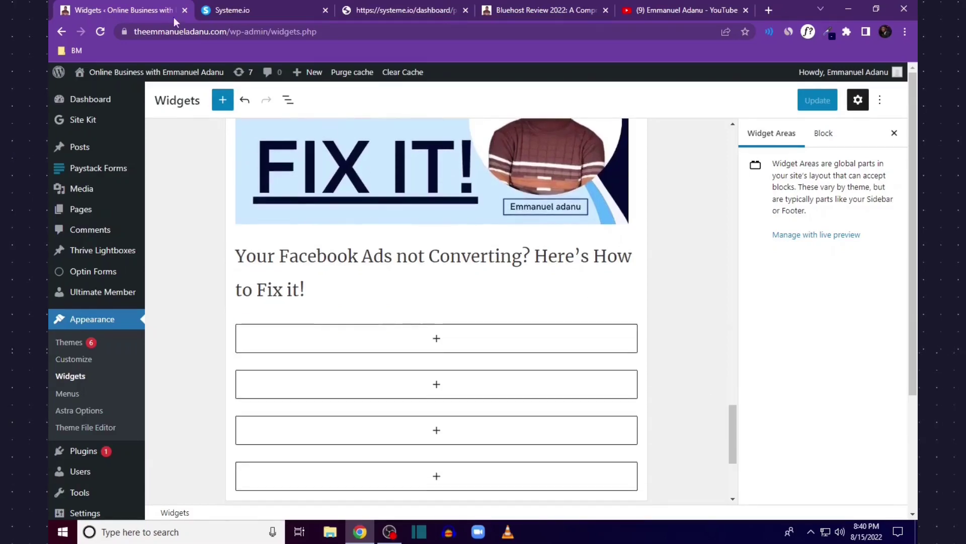
{"action": "left_click", "coordinate": [241, 10]}
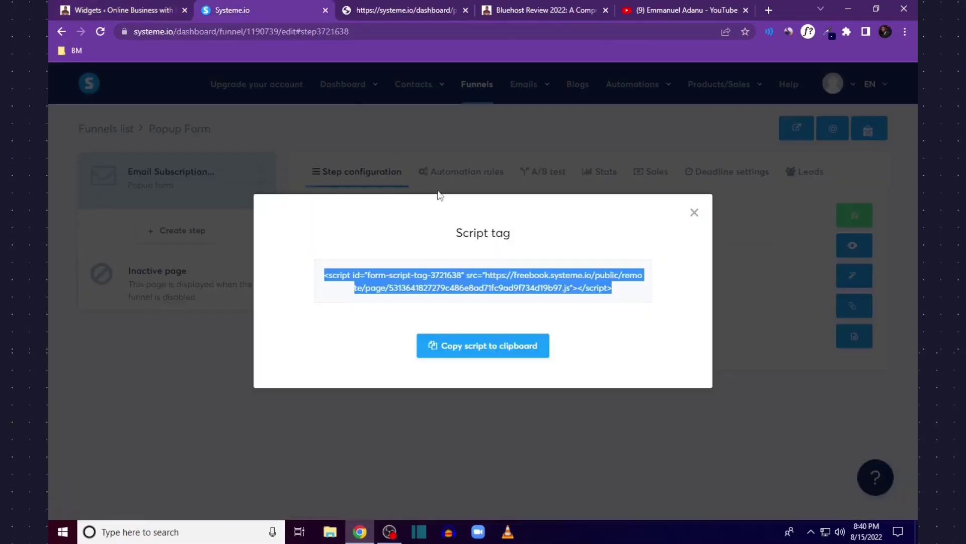
{"action": "left_click", "coordinate": [118, 10]}
{"action": "scroll", "coordinate": [635, 393], "scroll_direction": "up", "scroll_amount": 5}
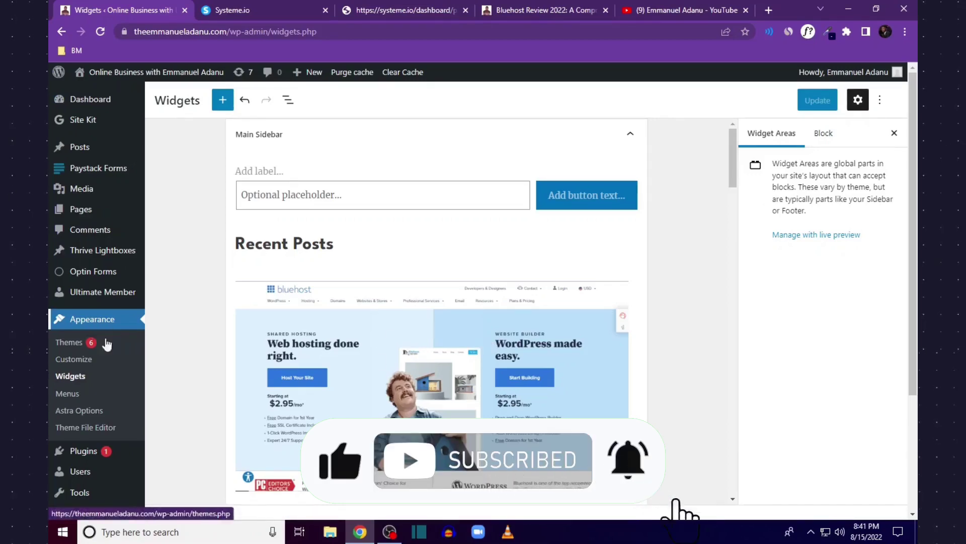
{"action": "scroll", "coordinate": [488, 347], "scroll_direction": "down", "scroll_amount": 3}
{"action": "scroll", "coordinate": [489, 347], "scroll_direction": "down", "scroll_amount": 5}
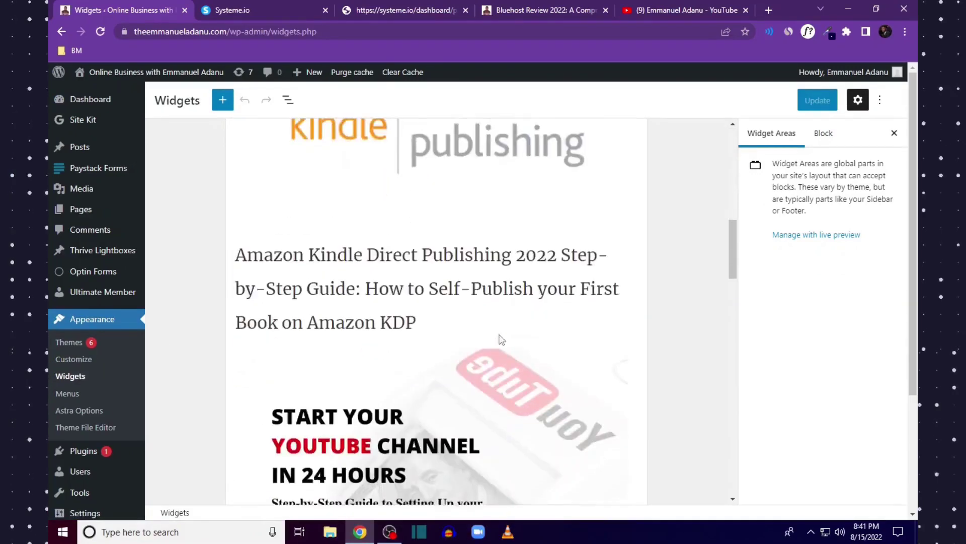
{"action": "scroll", "coordinate": [489, 346], "scroll_direction": "down", "scroll_amount": 5}
{"action": "scroll", "coordinate": [488, 347], "scroll_direction": "down", "scroll_amount": 5}
{"action": "scroll", "coordinate": [487, 352], "scroll_direction": "down", "scroll_amount": 2}
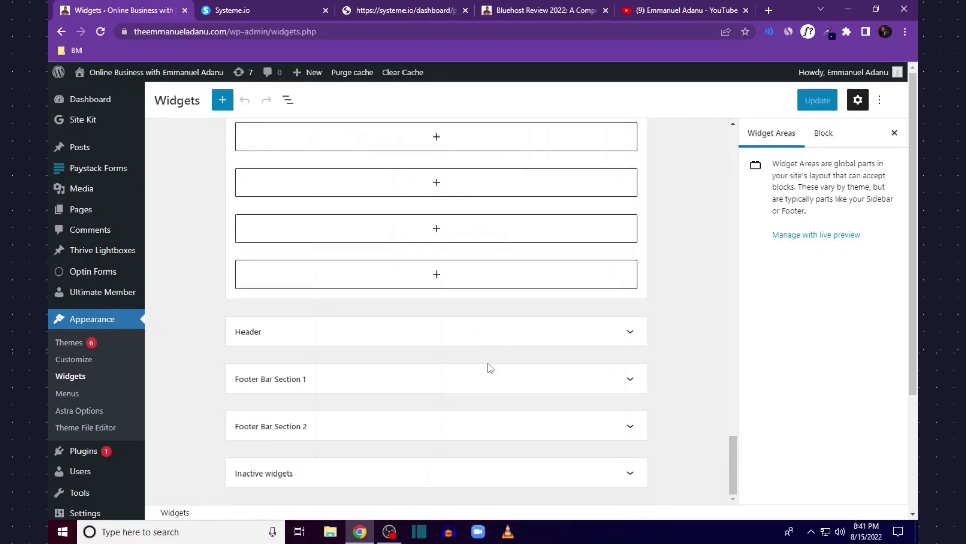
{"action": "scroll", "coordinate": [488, 368], "scroll_direction": "up", "scroll_amount": 4}
{"action": "scroll", "coordinate": [377, 362], "scroll_direction": "down", "scroll_amount": 3}
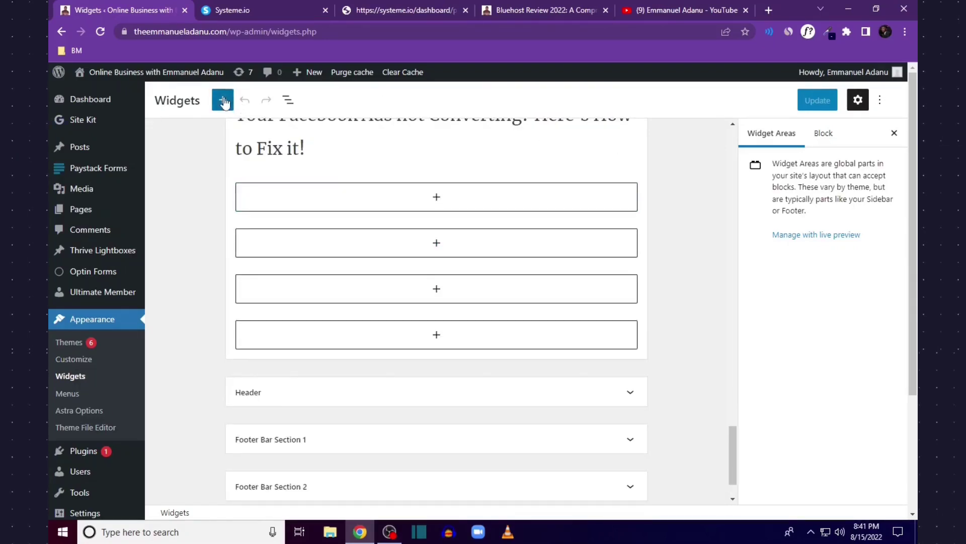
Paste the Systeme.io script into a new Custom HTML sidebar block and update the widgets.
{"action": "left_click", "coordinate": [438, 197]}
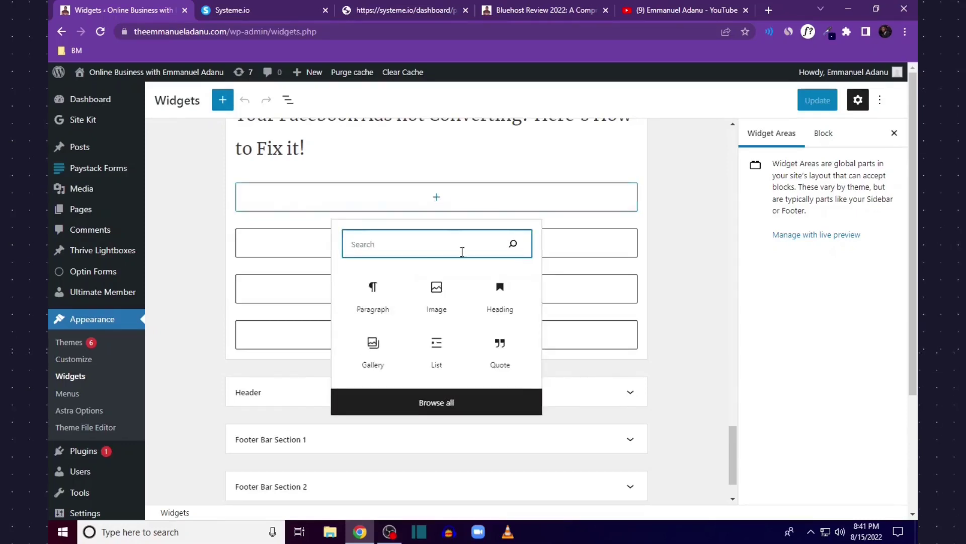
{"action": "type", "text": "ht"}
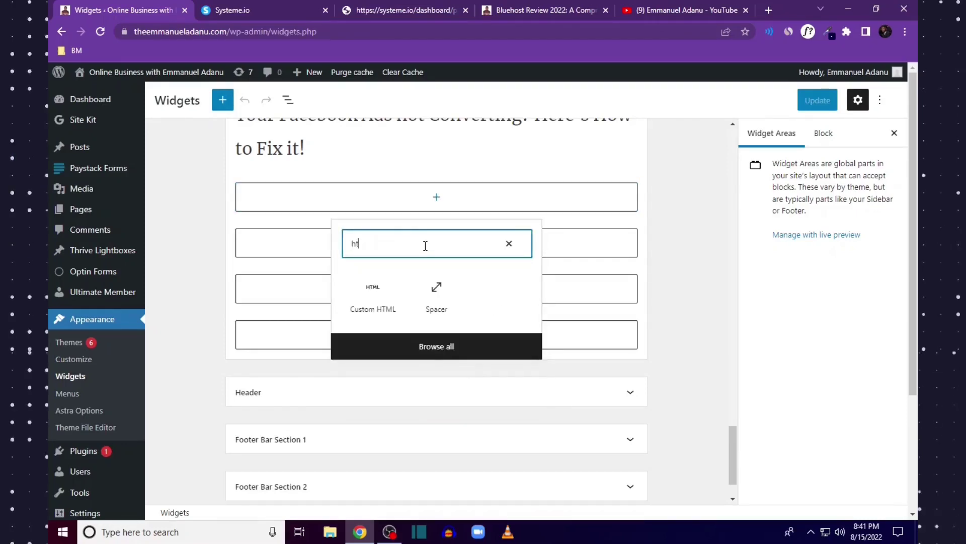
{"action": "left_click", "coordinate": [372, 293]}
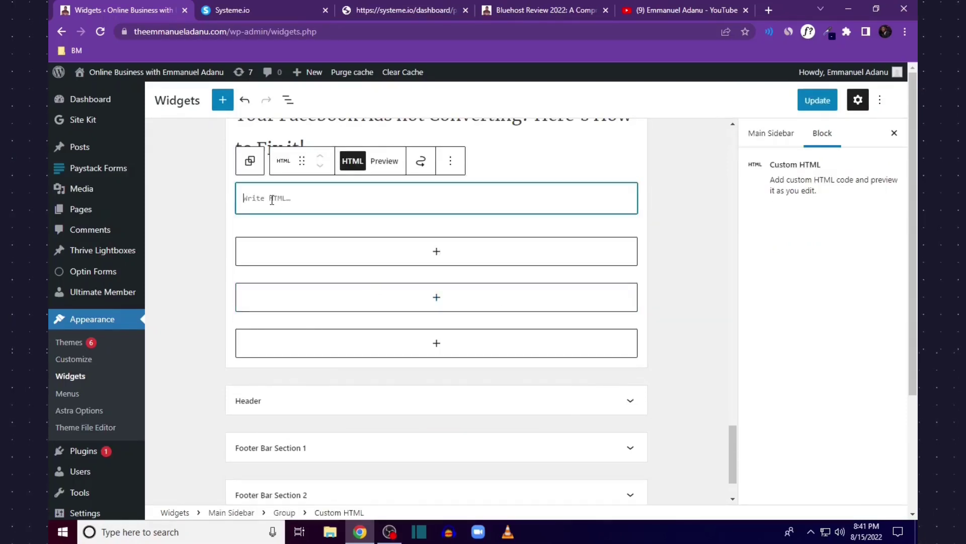
{"action": "key", "text": "ctrl+v"}
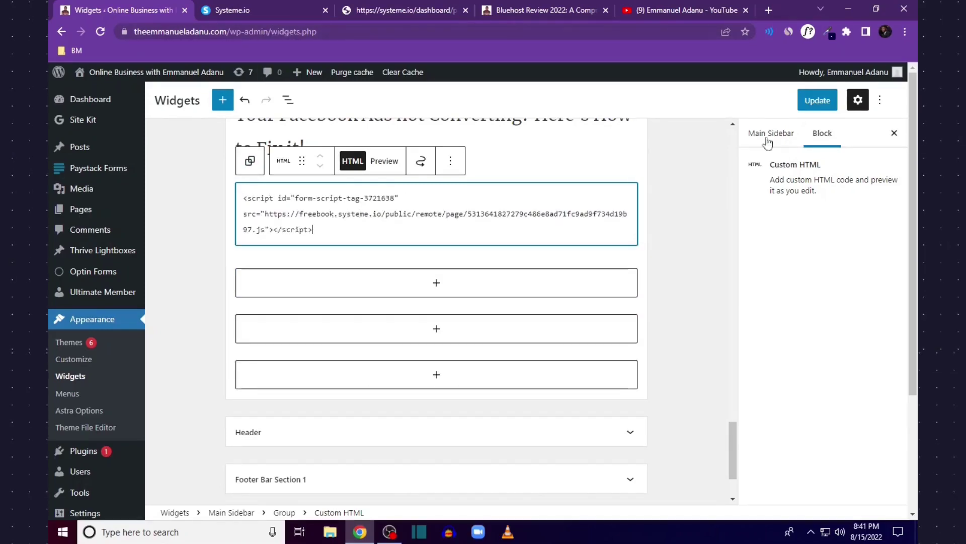
{"action": "left_click", "coordinate": [819, 101]}
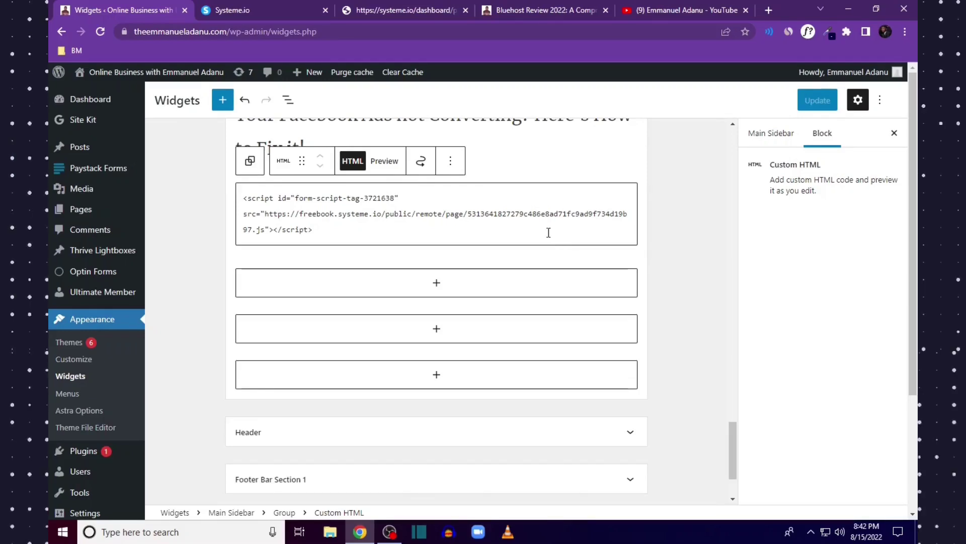
{"action": "left_click", "coordinate": [515, 11]}
{"action": "scroll", "coordinate": [393, 289], "scroll_direction": "up", "scroll_amount": 5}
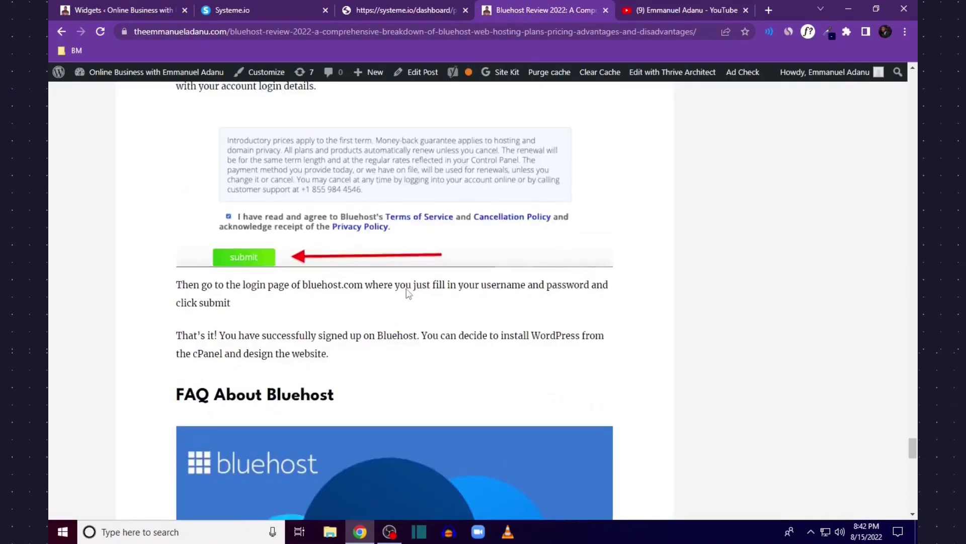
{"action": "scroll", "coordinate": [394, 289], "scroll_direction": "up", "scroll_amount": 5}
{"action": "scroll", "coordinate": [400, 279], "scroll_direction": "up", "scroll_amount": 5}
{"action": "scroll", "coordinate": [409, 272], "scroll_direction": "up", "scroll_amount": 3}
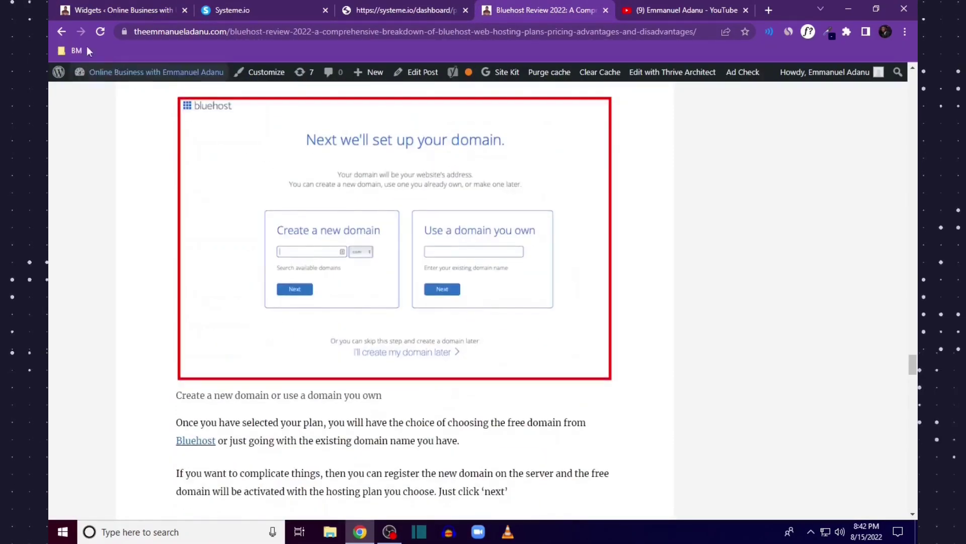
Reload the Bluehost review post and subscribe through the popup with autofilled first name and email.
{"action": "left_click", "coordinate": [99, 31]}
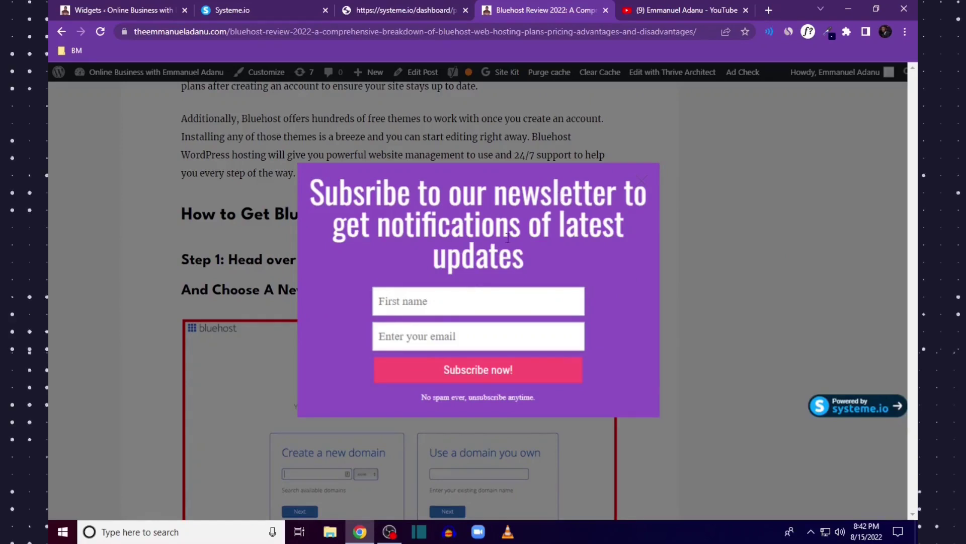
{"action": "left_click", "coordinate": [460, 301]}
{"action": "left_click", "coordinate": [457, 335]}
{"action": "type", "text": "Emmanuel"}
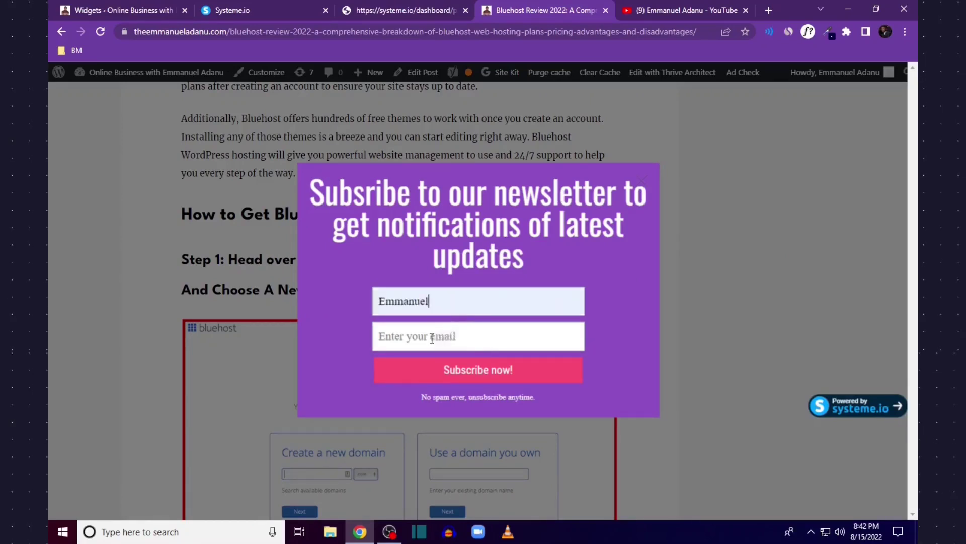
{"action": "left_click", "coordinate": [431, 338]}
{"action": "left_click", "coordinate": [555, 370]}
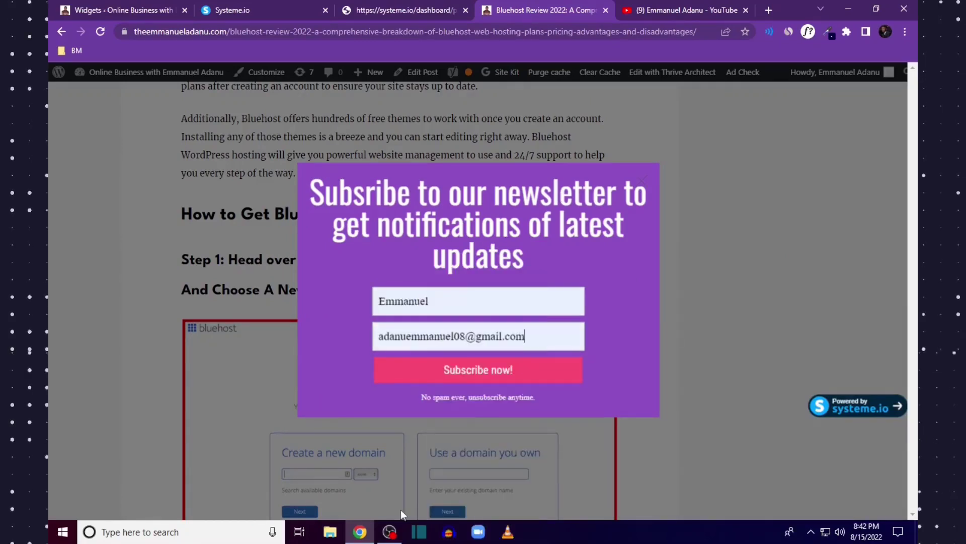
{"action": "left_click", "coordinate": [451, 375]}
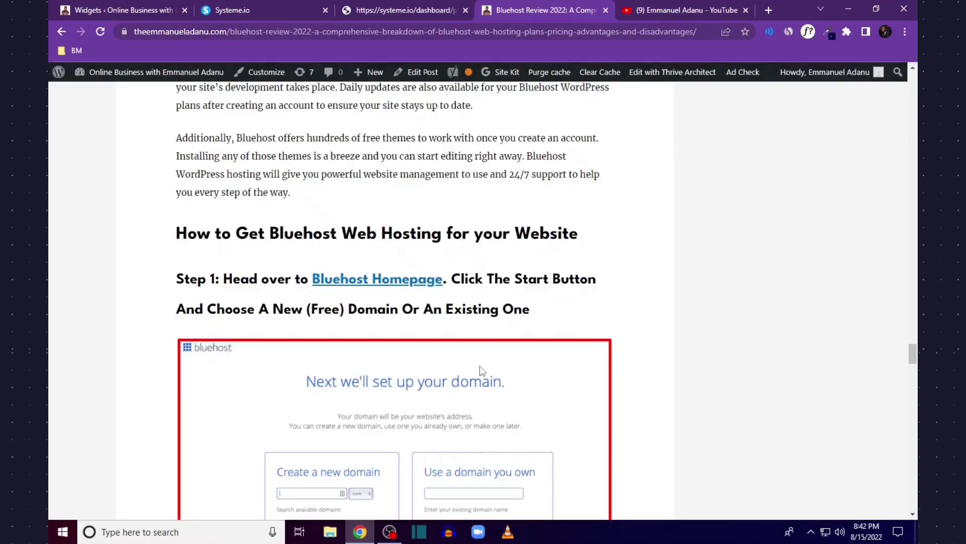
{"action": "scroll", "coordinate": [509, 273], "scroll_direction": "up", "scroll_amount": 1}
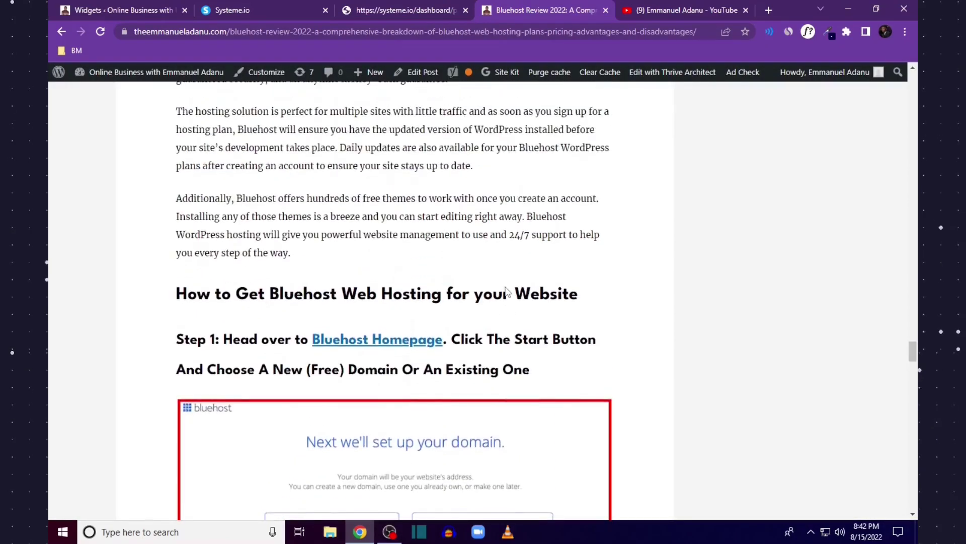
{"action": "scroll", "coordinate": [516, 287], "scroll_direction": "up", "scroll_amount": 1}
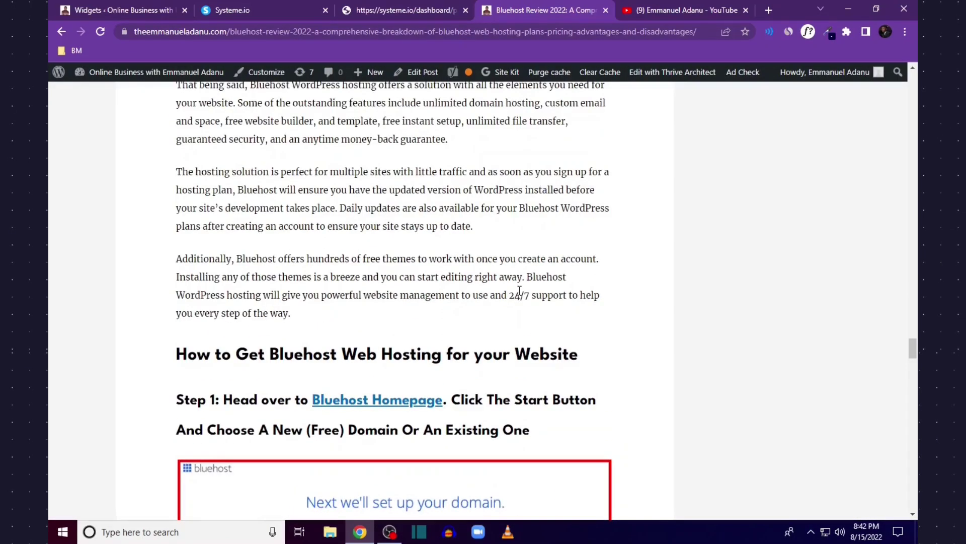
{"action": "scroll", "coordinate": [518, 291], "scroll_direction": "up", "scroll_amount": 1}
{"action": "scroll", "coordinate": [496, 274], "scroll_direction": "up", "scroll_amount": 2}
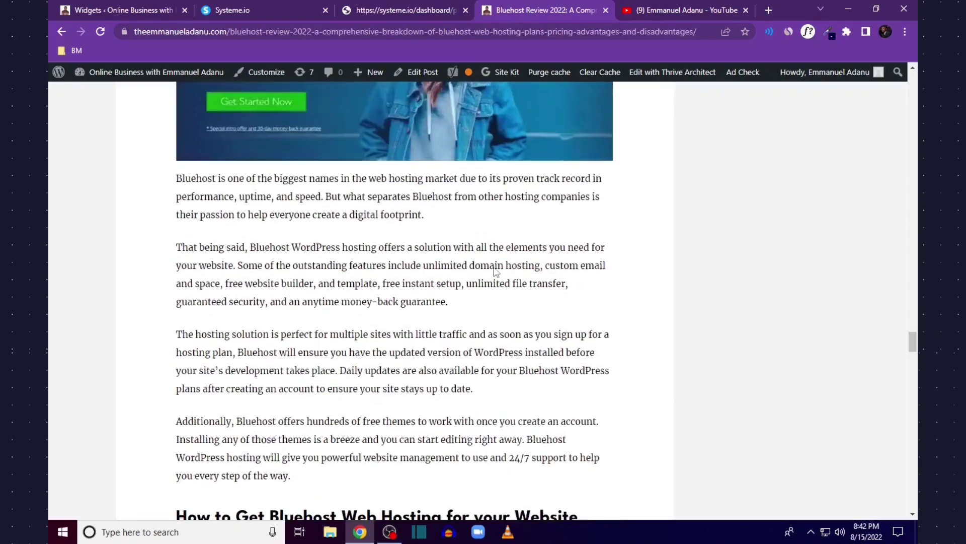
{"action": "scroll", "coordinate": [494, 274], "scroll_direction": "up", "scroll_amount": 2}
{"action": "scroll", "coordinate": [493, 286], "scroll_direction": "up", "scroll_amount": 1}
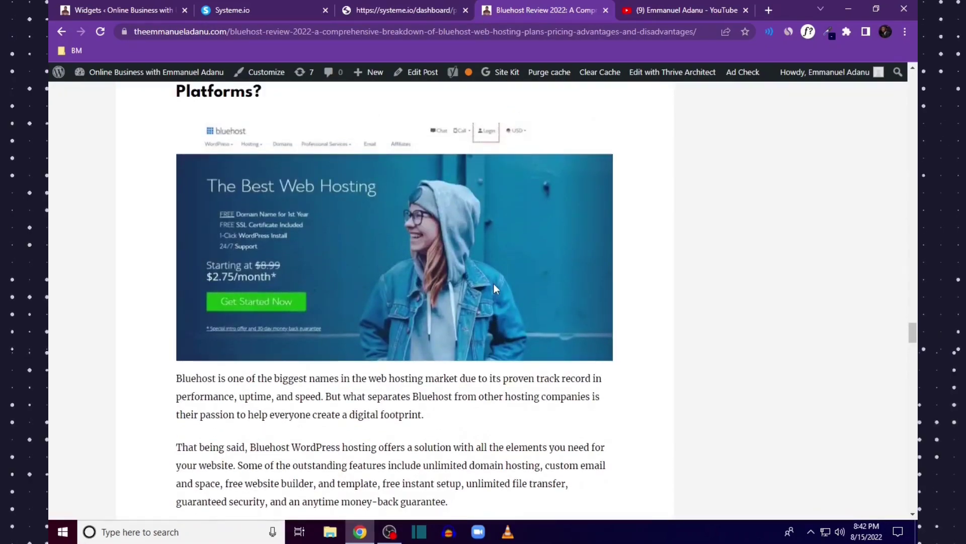
{"action": "scroll", "coordinate": [493, 288], "scroll_direction": "down", "scroll_amount": 5}
{"action": "left_click", "coordinate": [220, 9]}
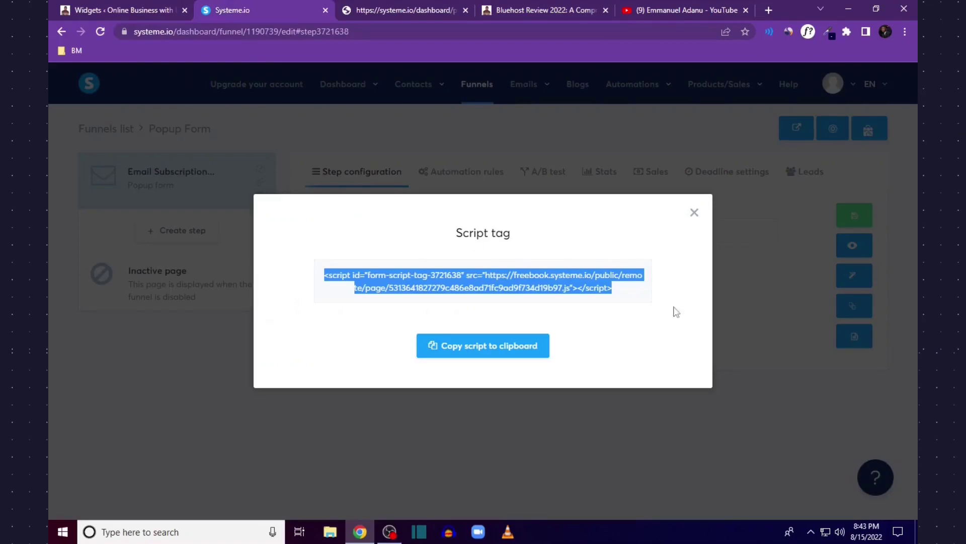
Close the Script tag dialog and open the Contacts list showing the one new subscriber.
{"action": "left_click", "coordinate": [694, 212]}
{"action": "mouse_move", "coordinate": [413, 84]}
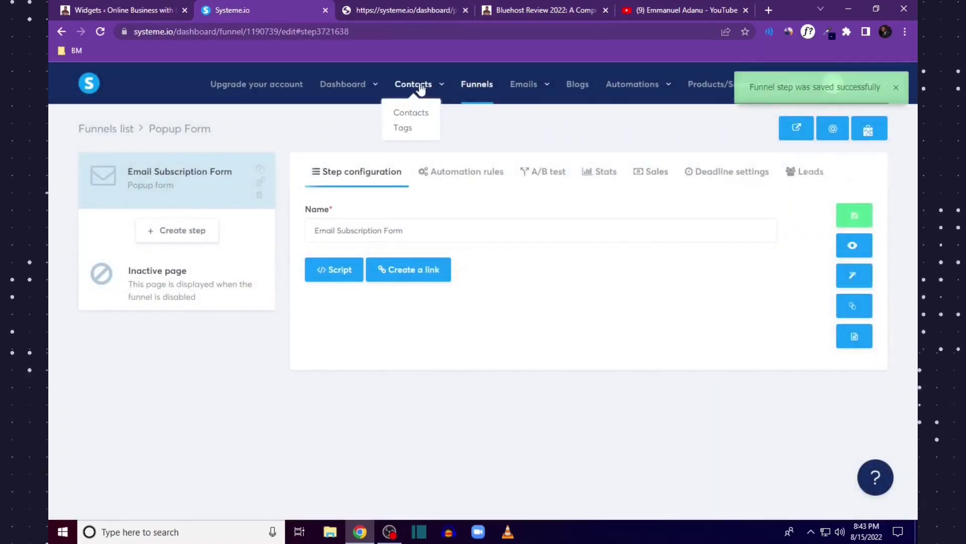
{"action": "left_click", "coordinate": [411, 114]}
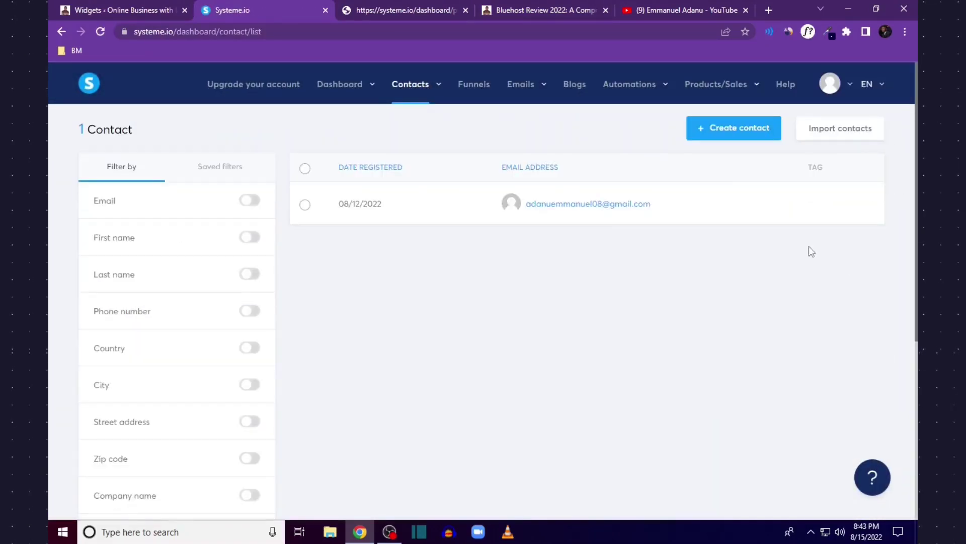